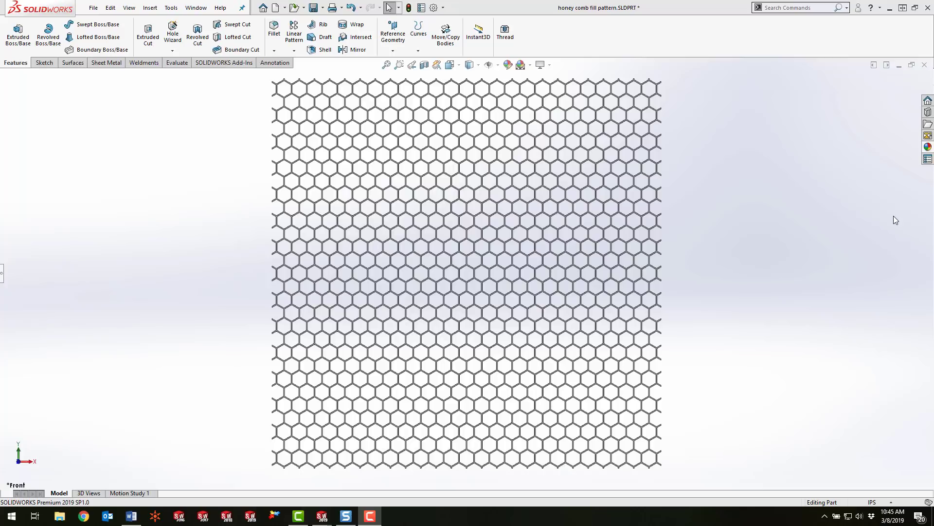
Switch to the open Part1 document with the plain square plate
left_click(196, 8)
left_click(219, 138)
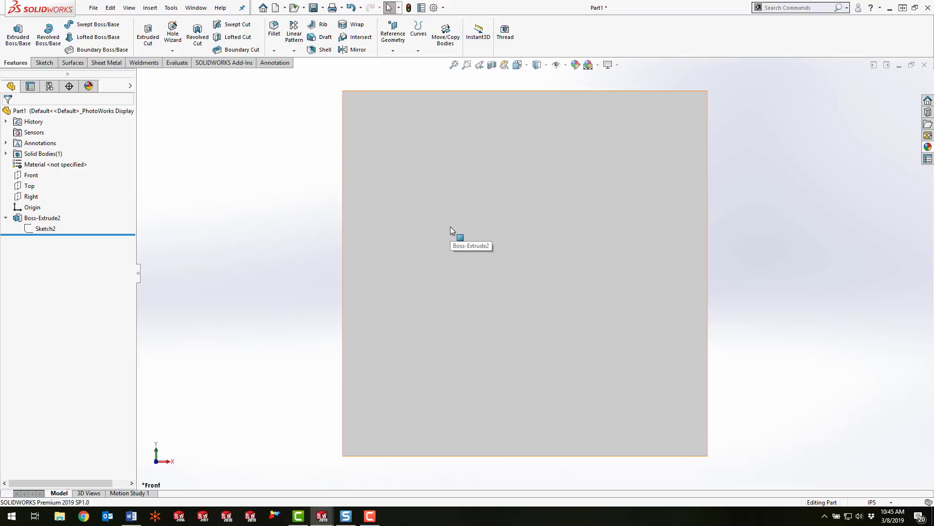
Open the base sketch of the extruded square plate to examine its width dimension, exit it and return to the front view
right_click(40, 229)
left_click(47, 199)
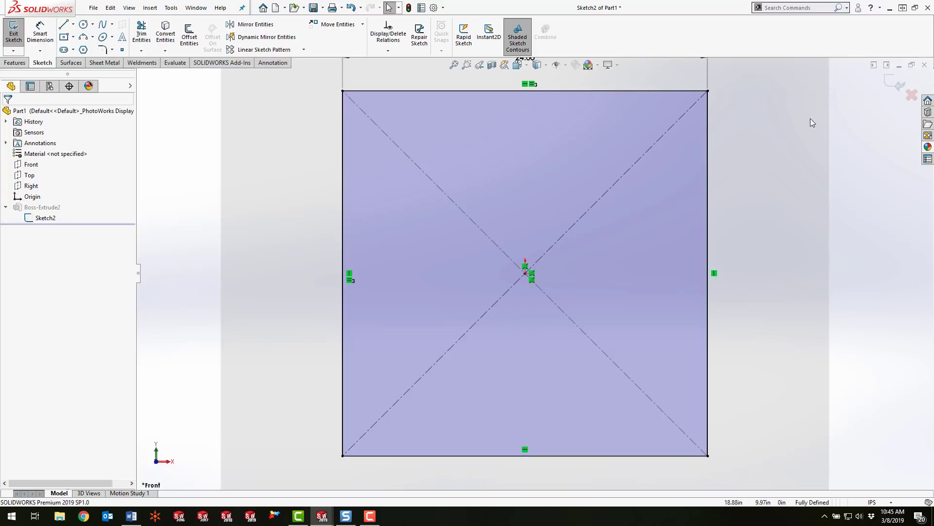
key("f")
scroll(546, 200, "up", 1)
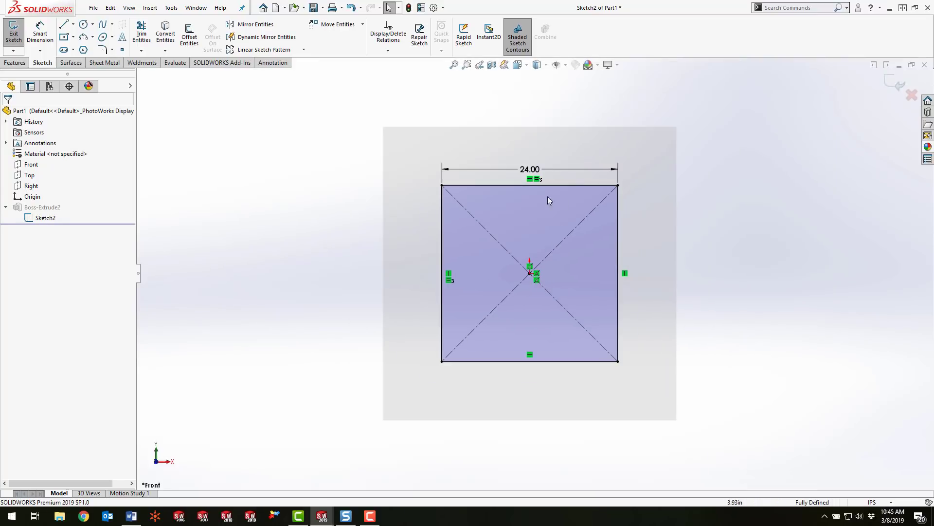
scroll(547, 205, "down", 3)
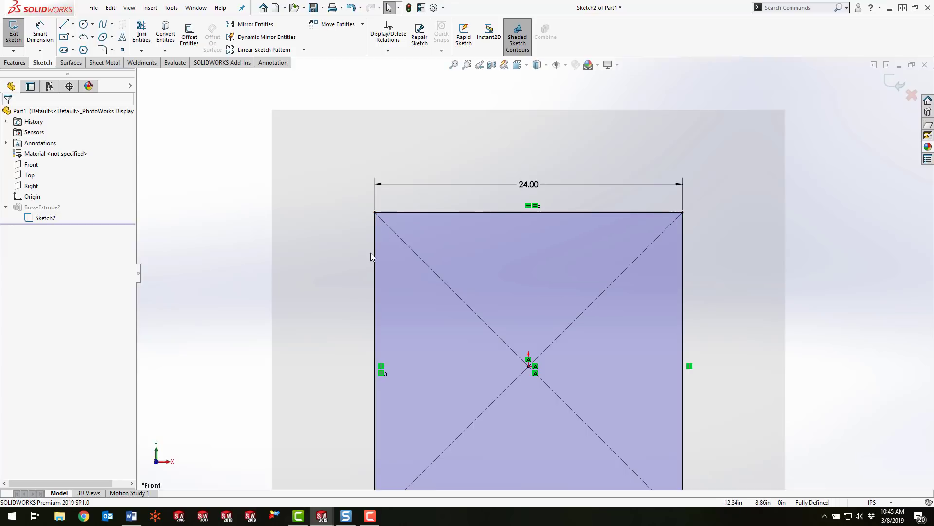
left_click(888, 84)
key("space")
left_click(531, 176)
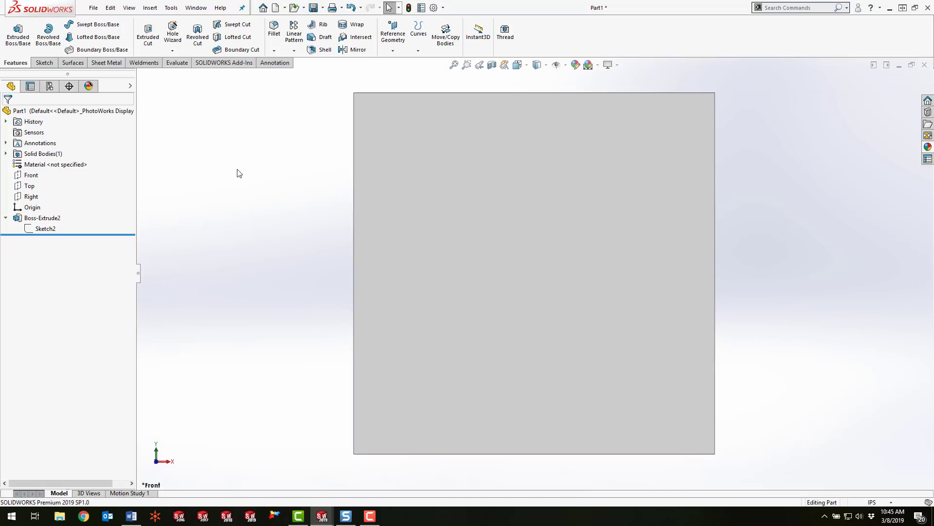
Start a Fill Pattern and pick the plate's front face as the fill boundary
left_click(294, 51)
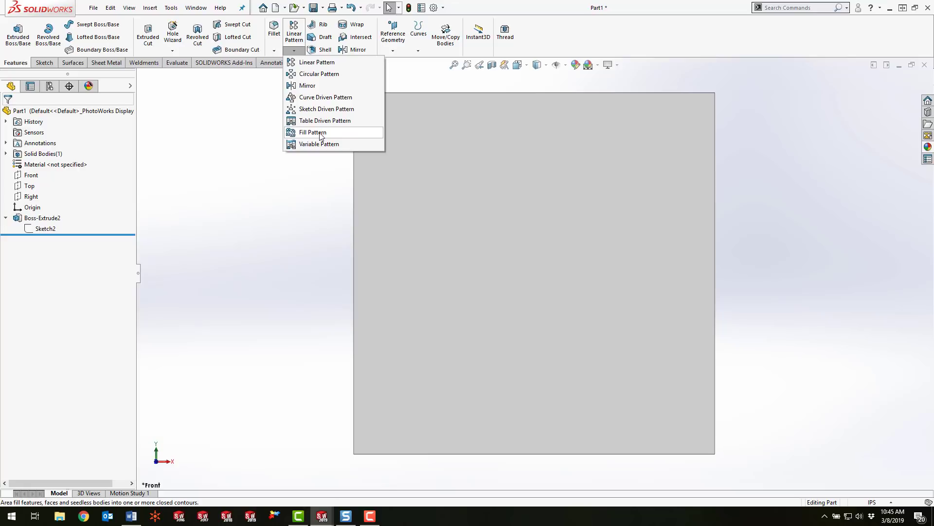
left_click(150, 8)
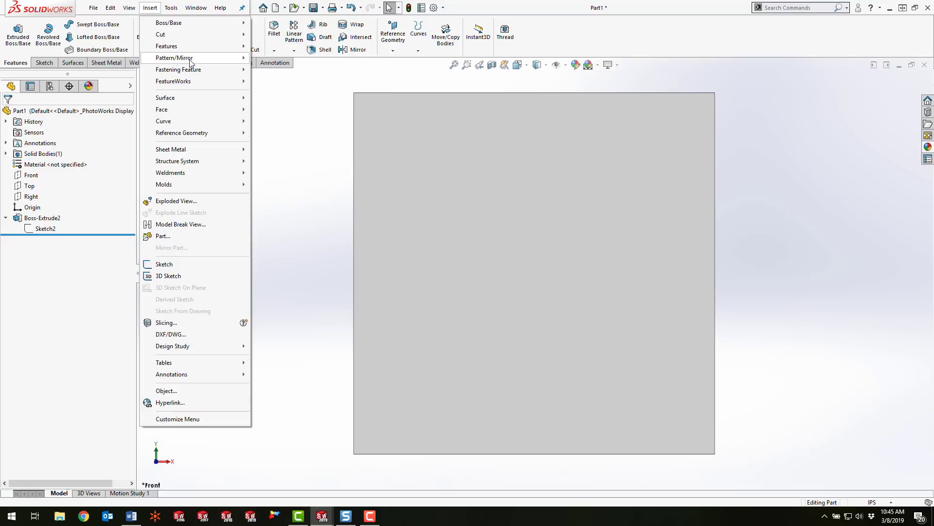
mouse_move(191, 62)
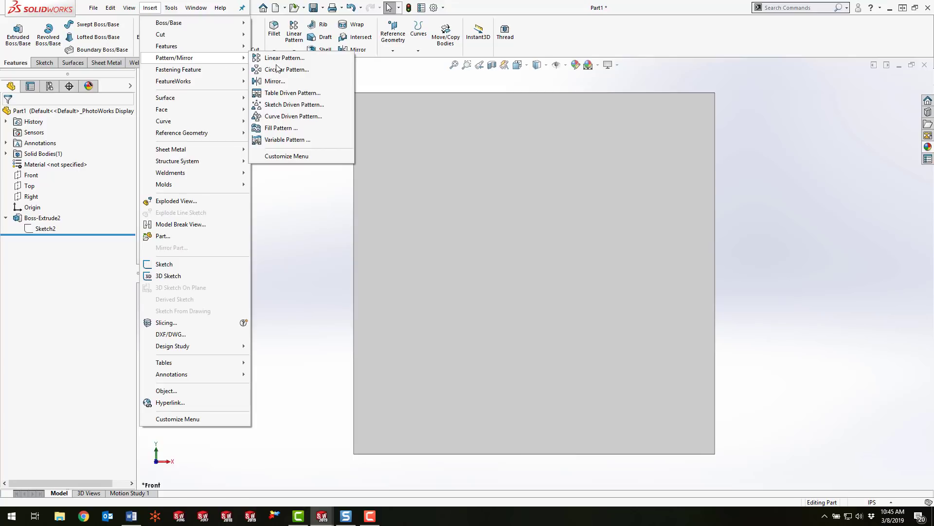
left_click(284, 129)
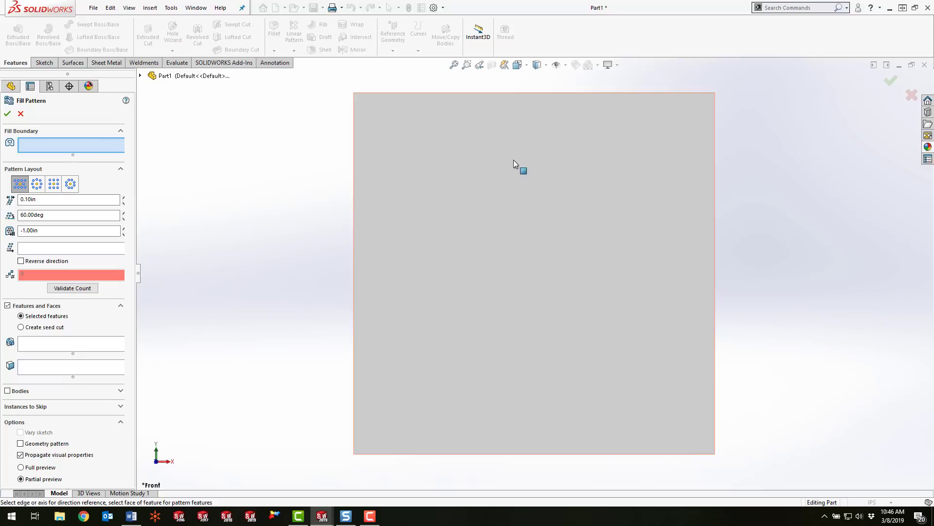
left_click(497, 197)
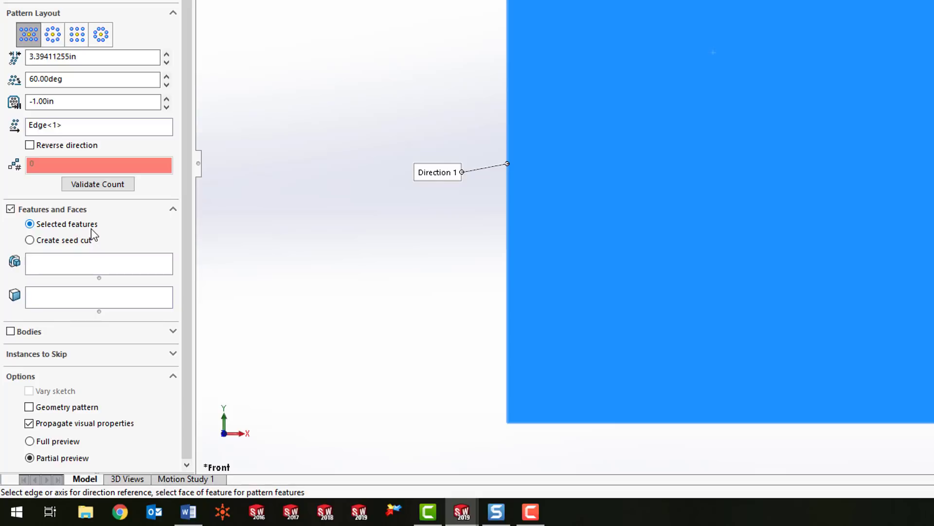
Have the fill pattern create its own seed cut, shaped as a polygon with 6 sides
left_click(30, 239)
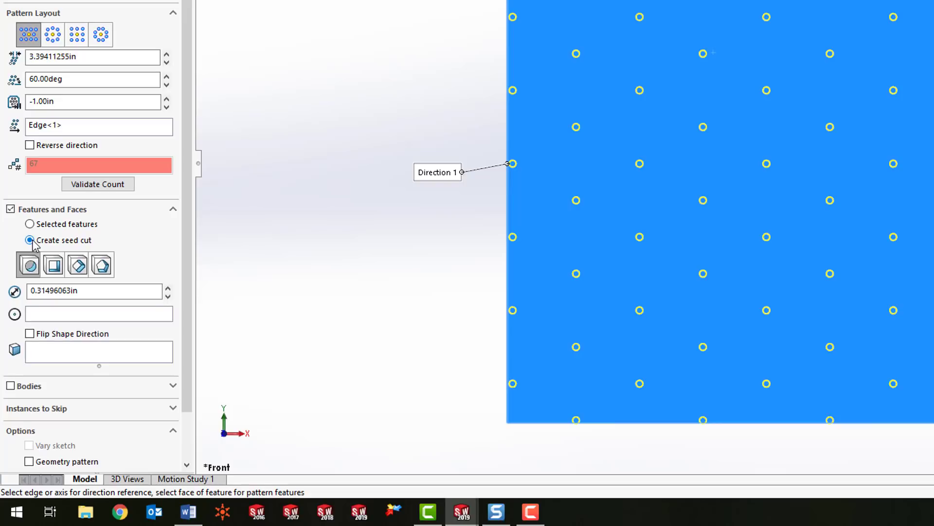
left_click(54, 266)
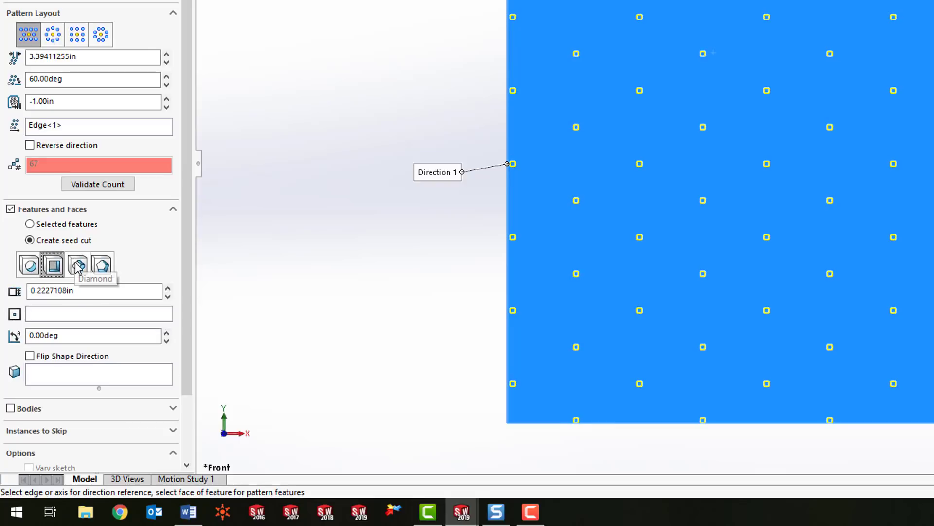
left_click(77, 265)
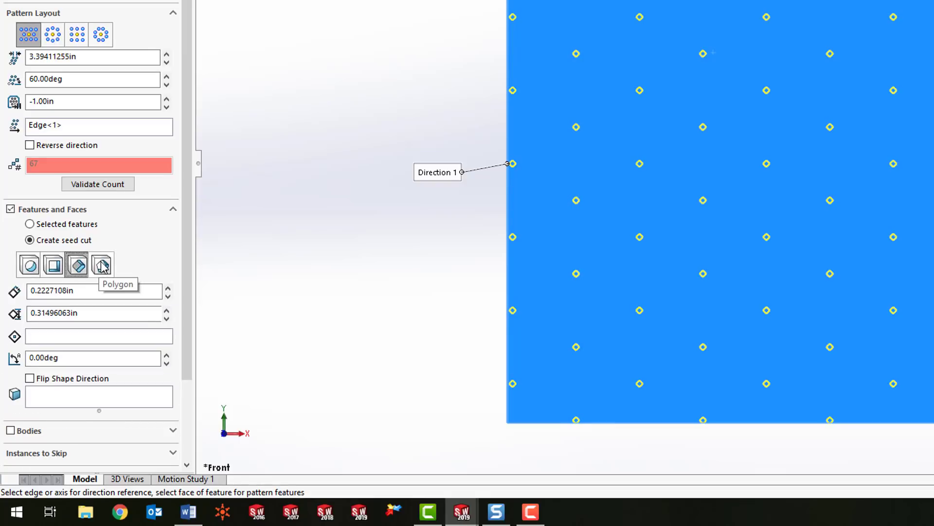
left_click(102, 265)
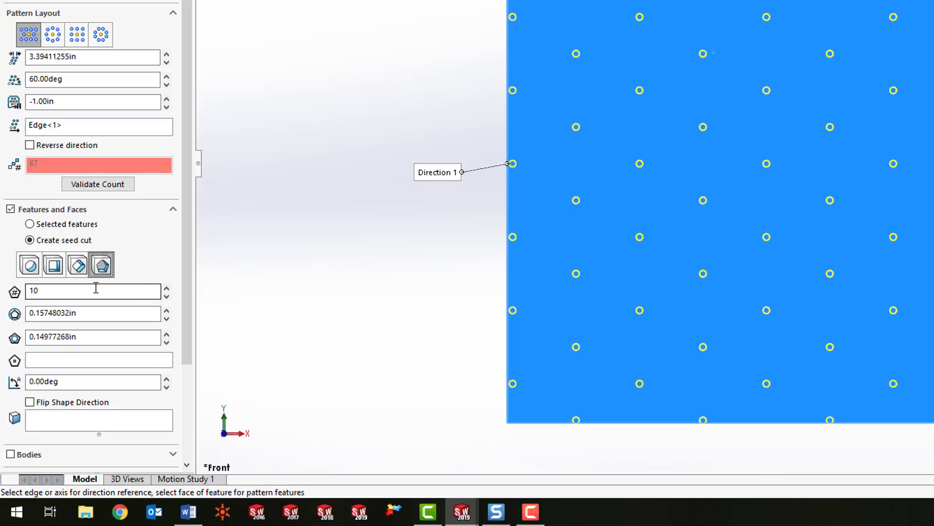
left_click_drag(50, 292, 27, 291)
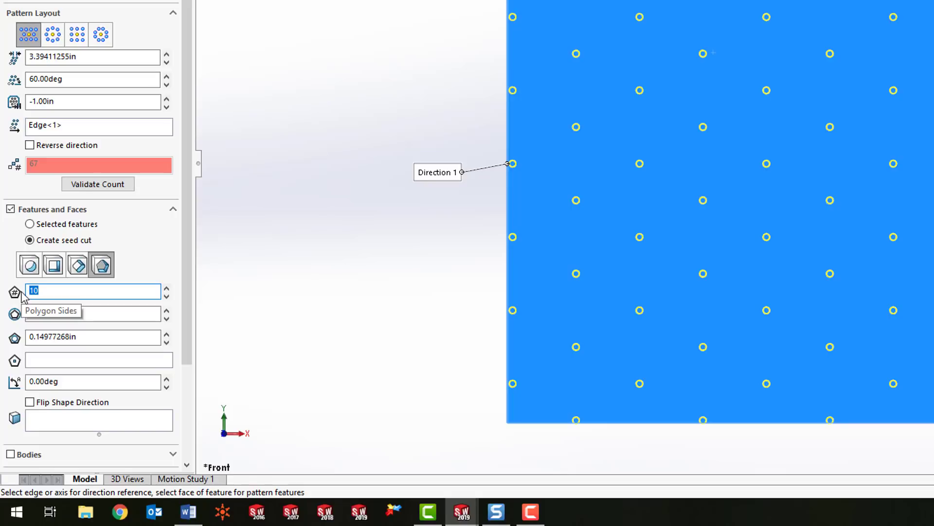
type("6")
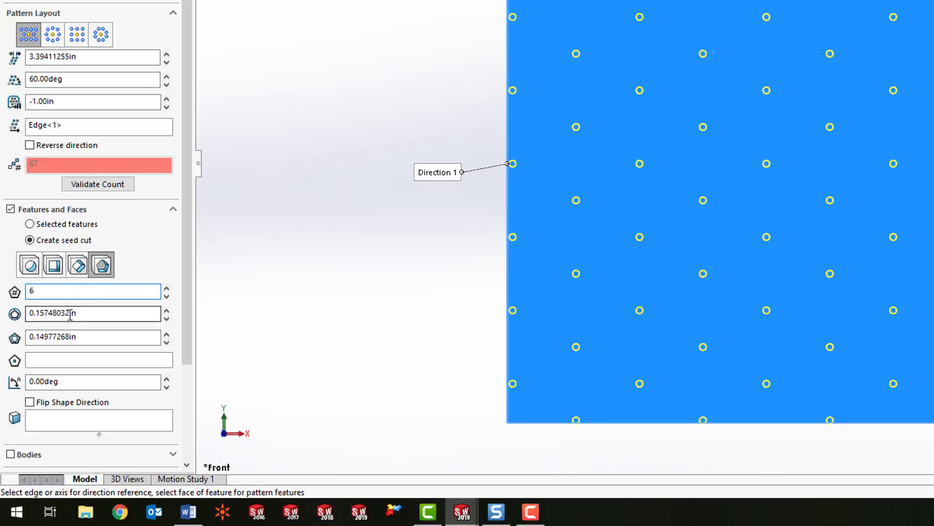
Set the seed hexagon's outer radius to 0.50 in and its rotation to 90 degrees
left_click_drag(83, 314, 10, 318)
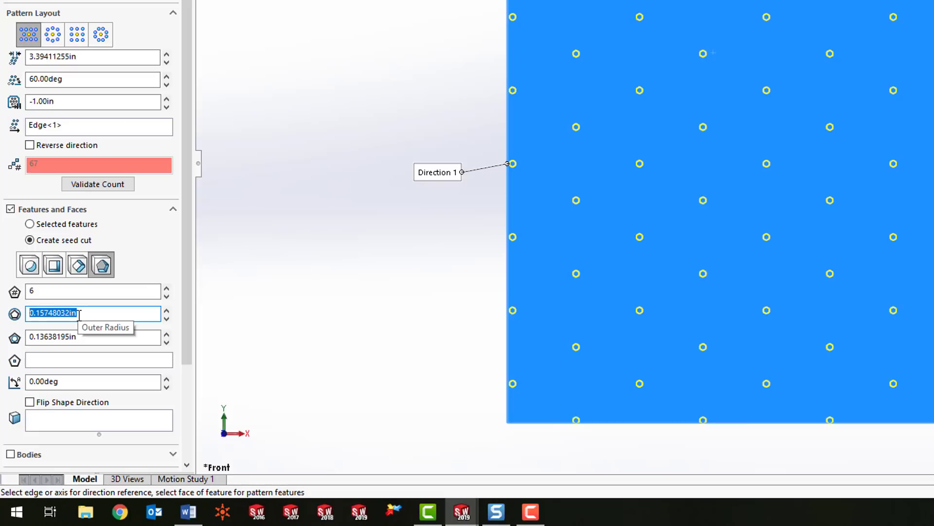
type(".50")
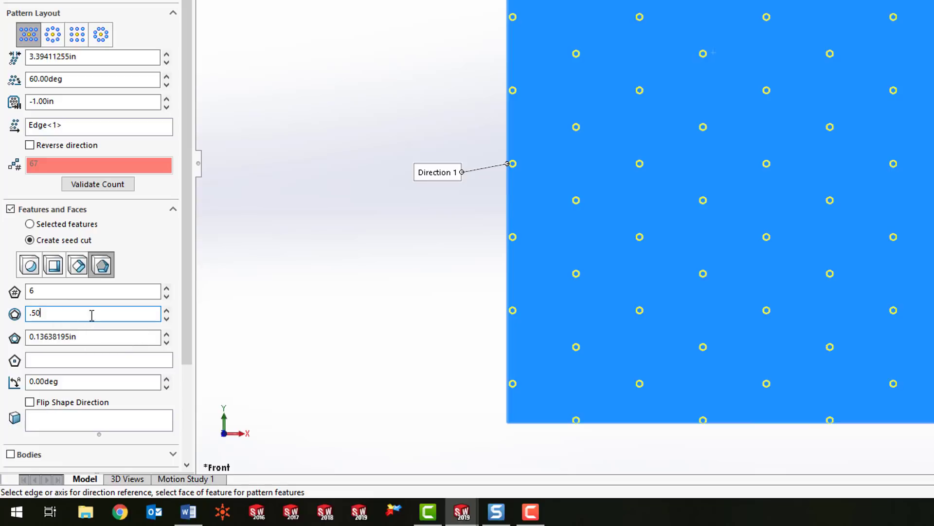
key("Return")
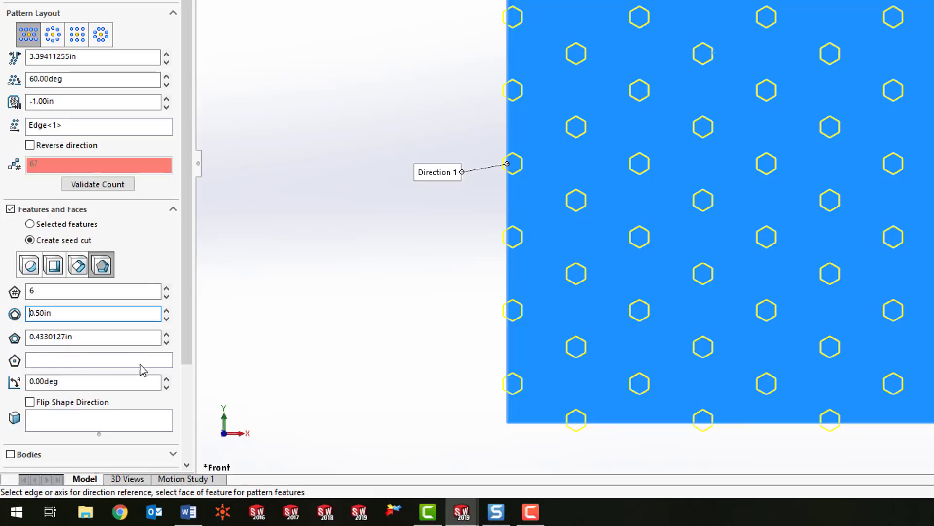
left_click(68, 382)
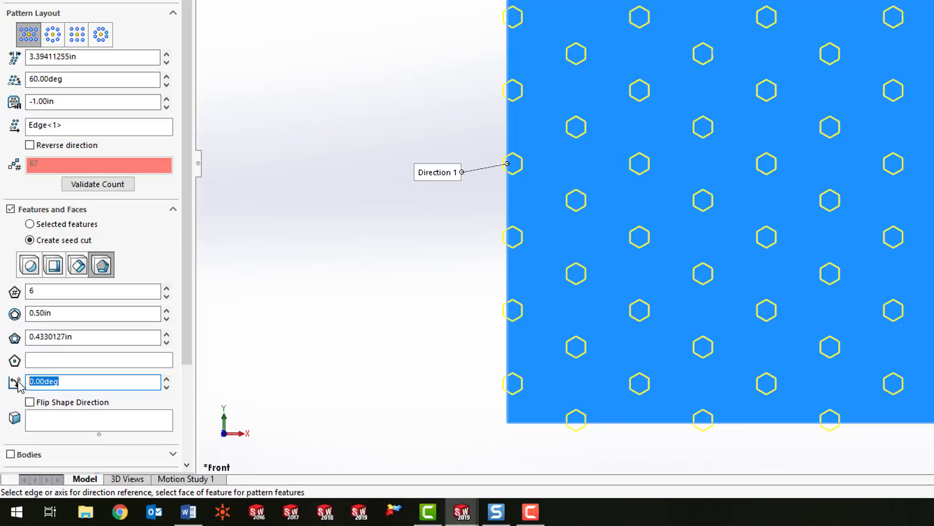
type("90")
key("Return")
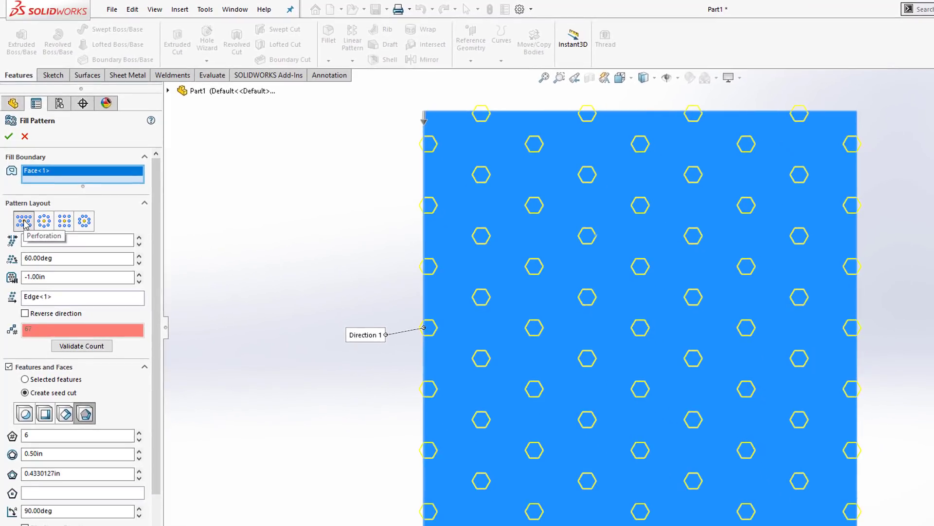
Preview the circular, square and polygon pattern layouts, and return to the Perforation layout
left_click(44, 221)
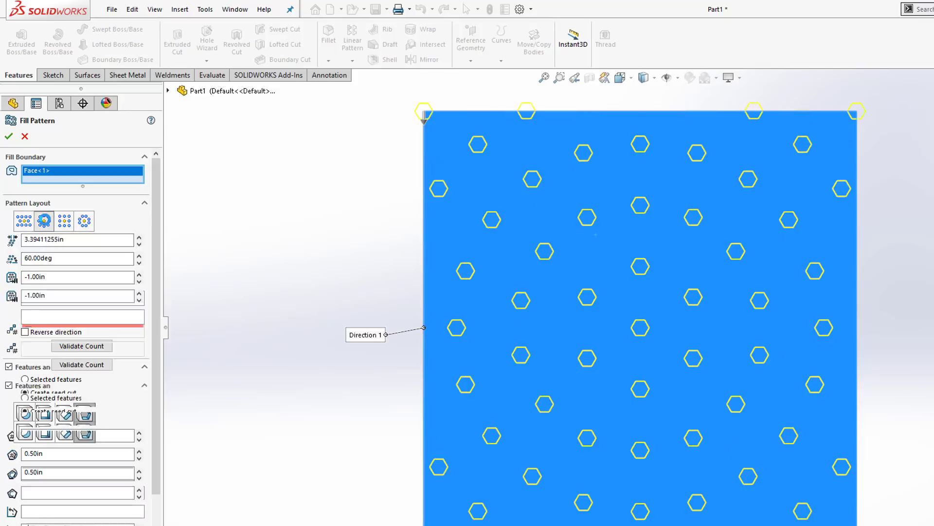
left_click(64, 221)
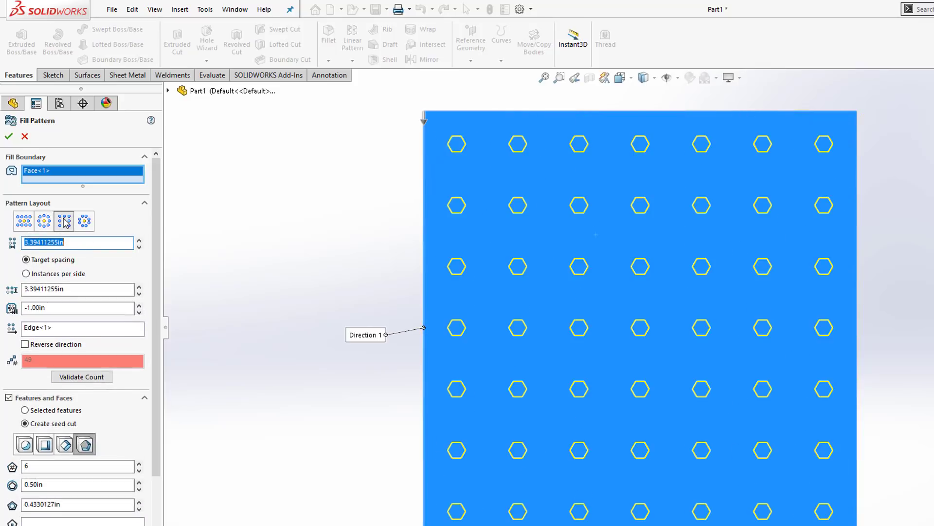
left_click(85, 222)
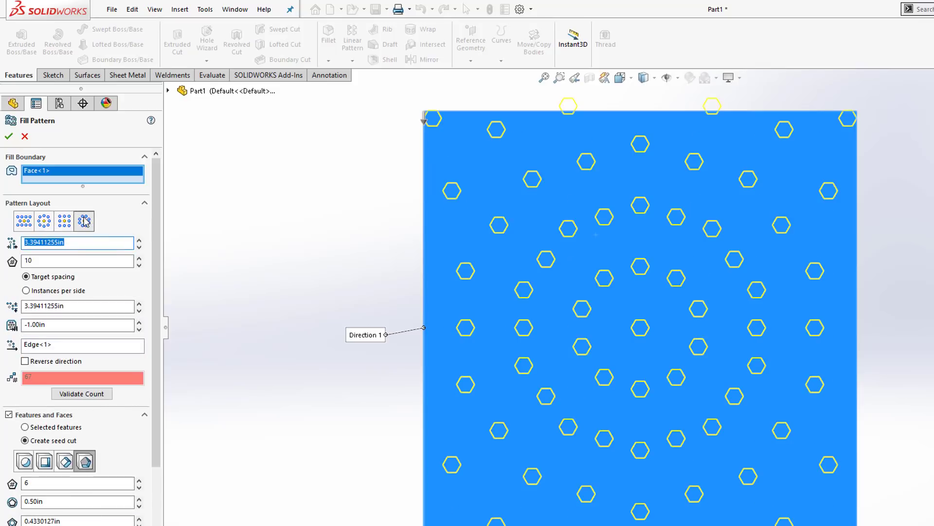
left_click(25, 221)
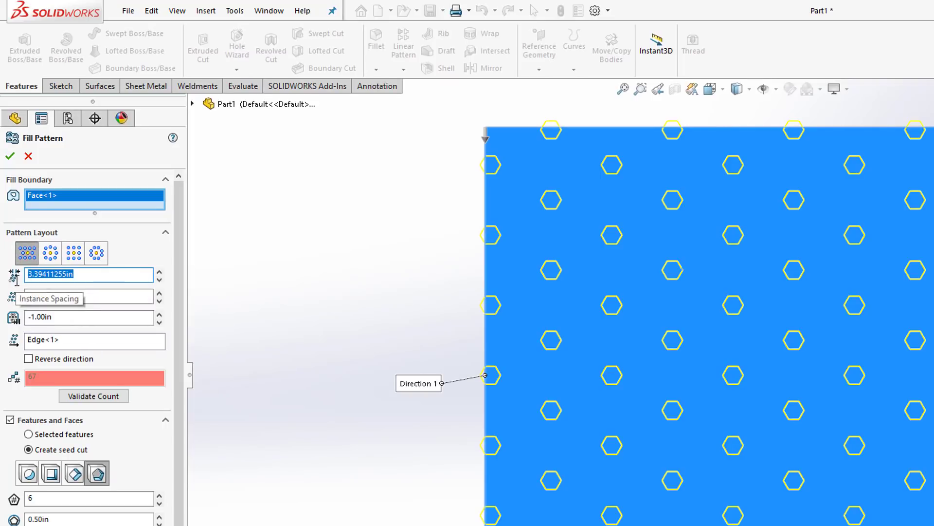
Set the instance spacing of the perforation layout to 0.9375 in
type(".93")
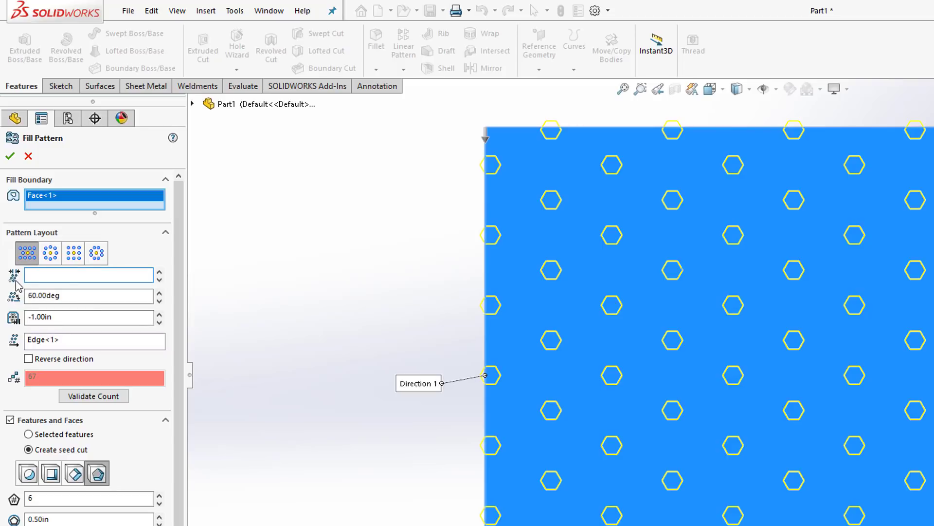
type("75")
key("Return")
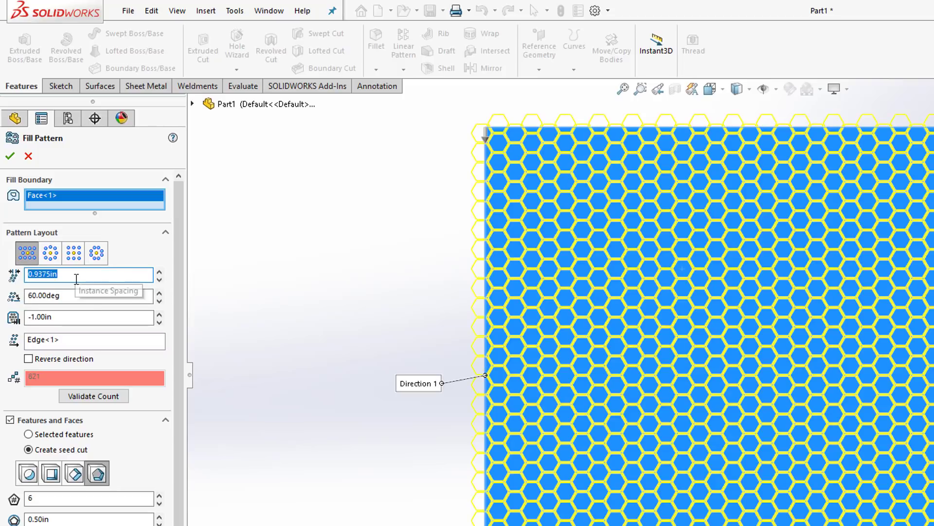
left_click(73, 295)
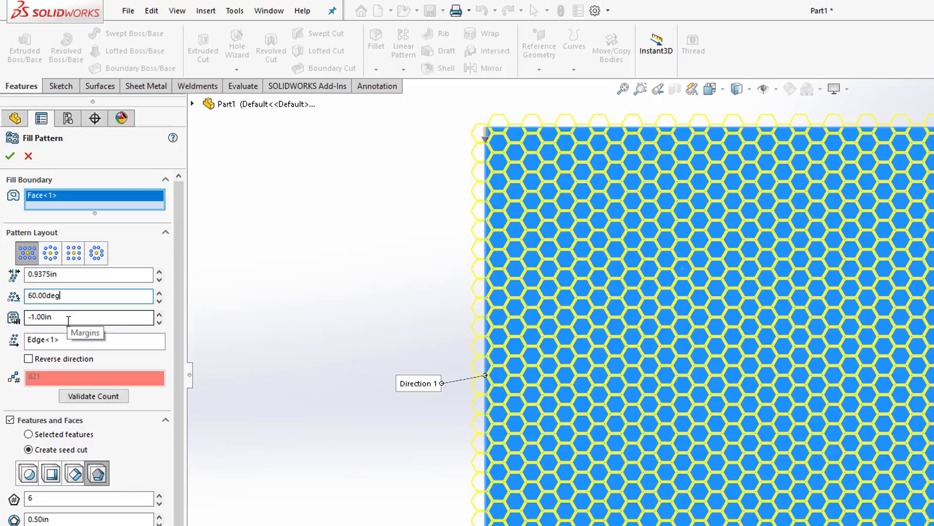
Try a margin of 1 in for the fill pattern, and set it back to -1 in
left_click_drag(54, 319, 23, 321)
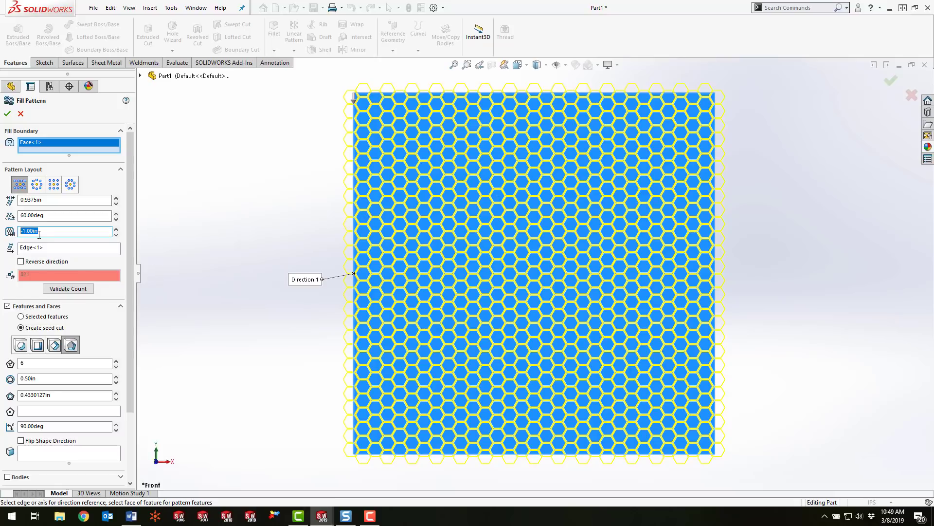
type("1")
key("Return")
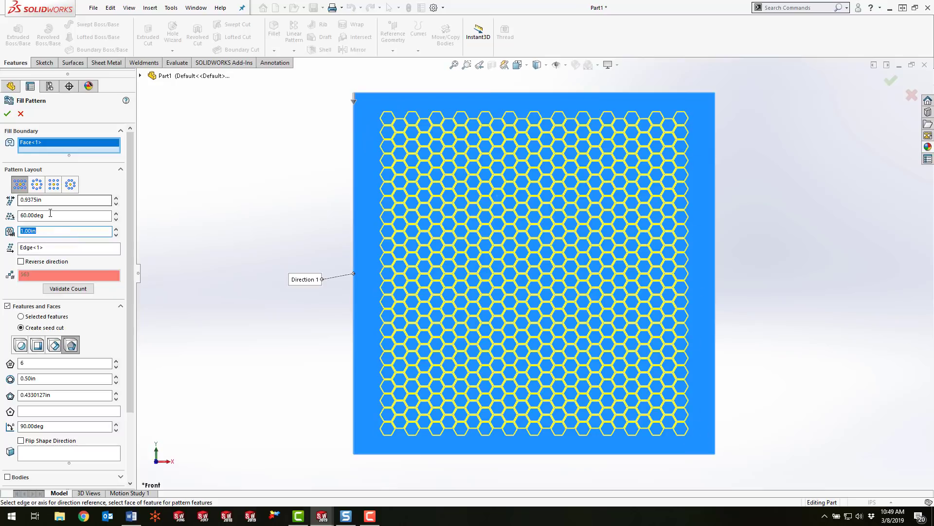
type("-1")
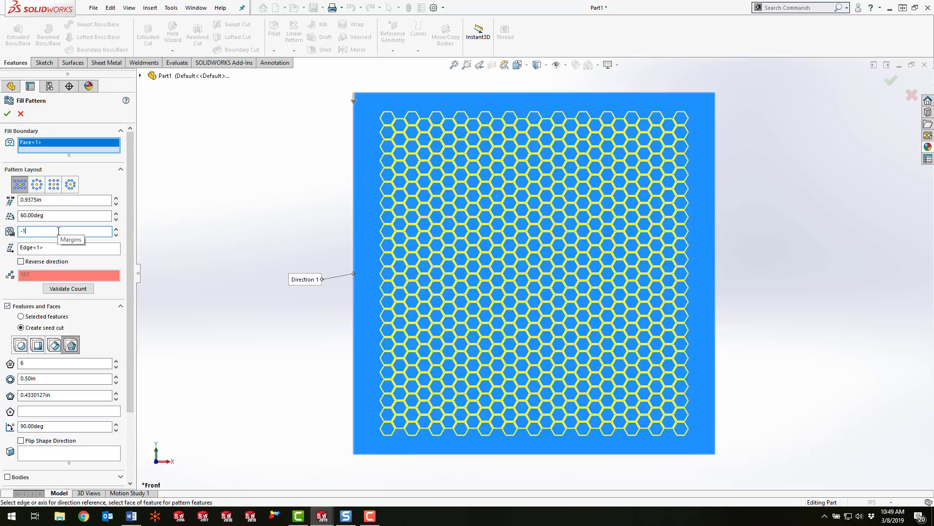
key("Return")
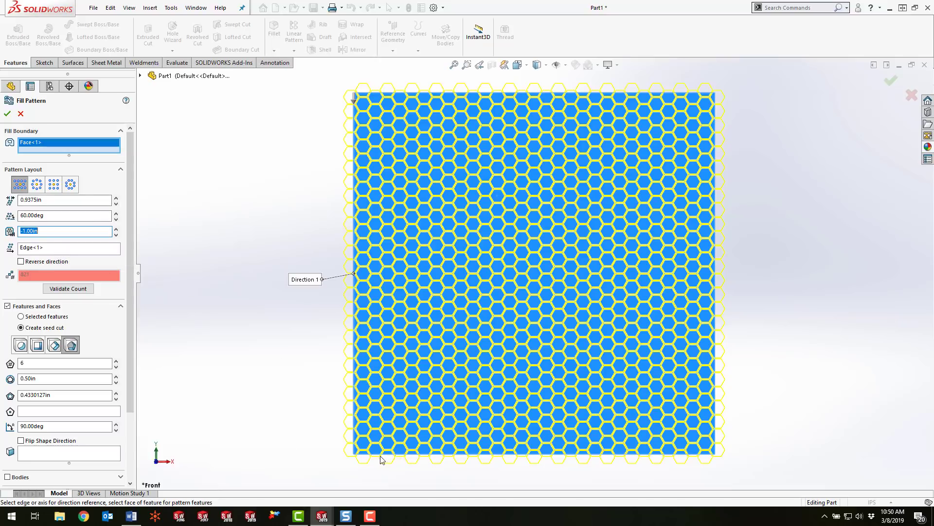
Try the plate's lower horizontal edge as the pattern direction, and switch back to its left vertical edge
left_click(58, 248)
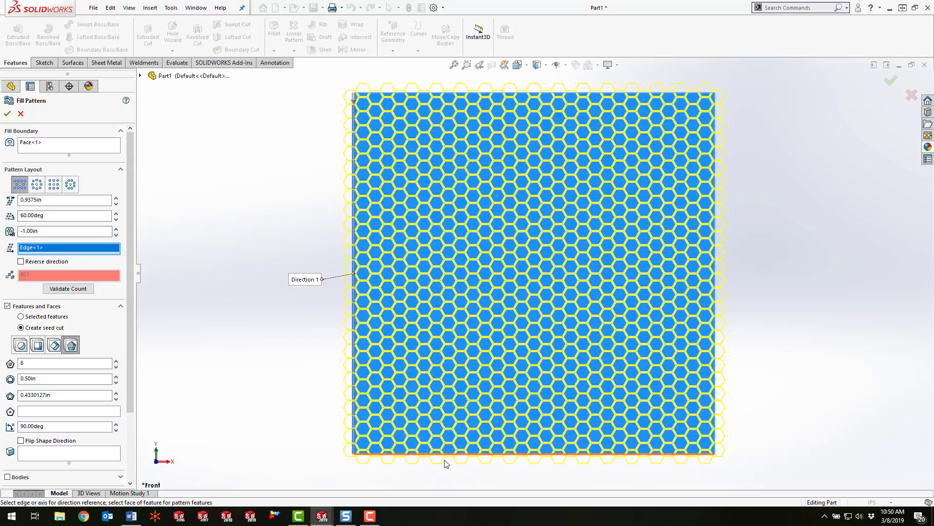
left_click(431, 455)
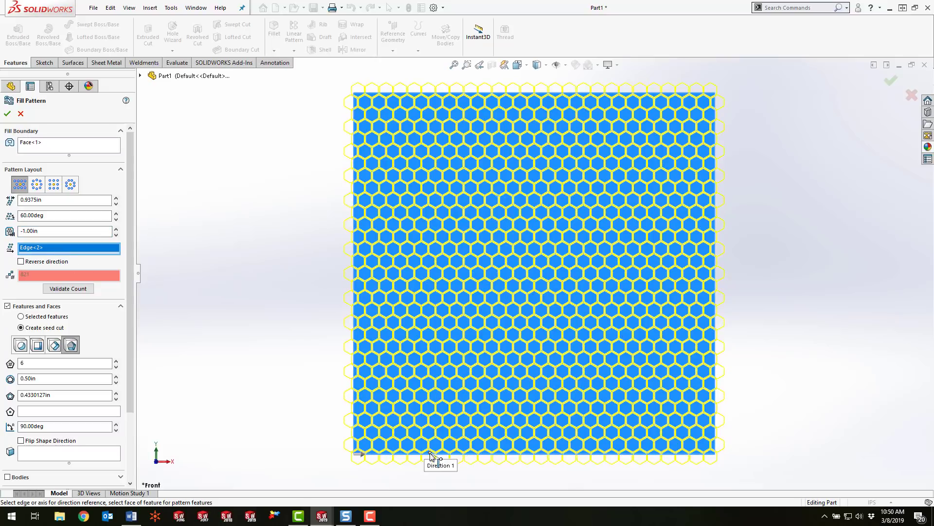
left_click(355, 366)
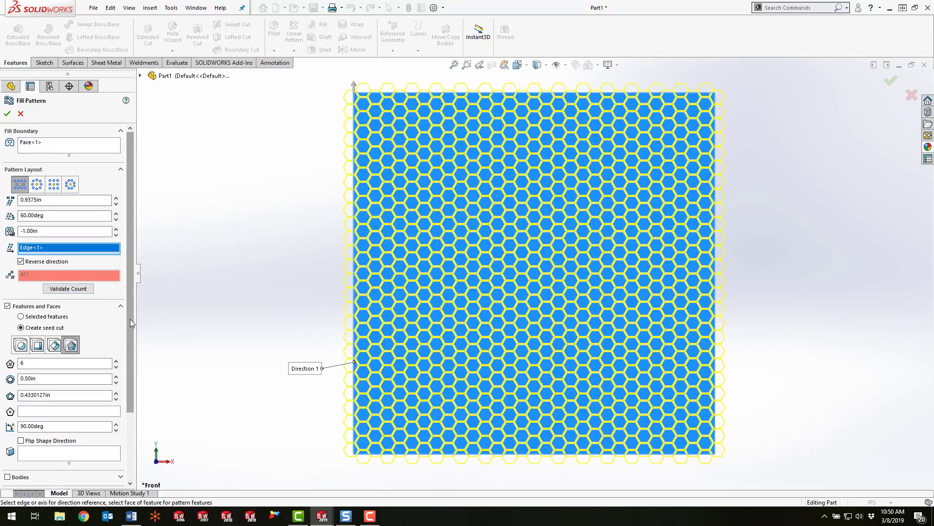
Accept the Fill Pattern to cut the hexagonal honeycomb across the square plate
left_click_drag(129, 320, 137, 296)
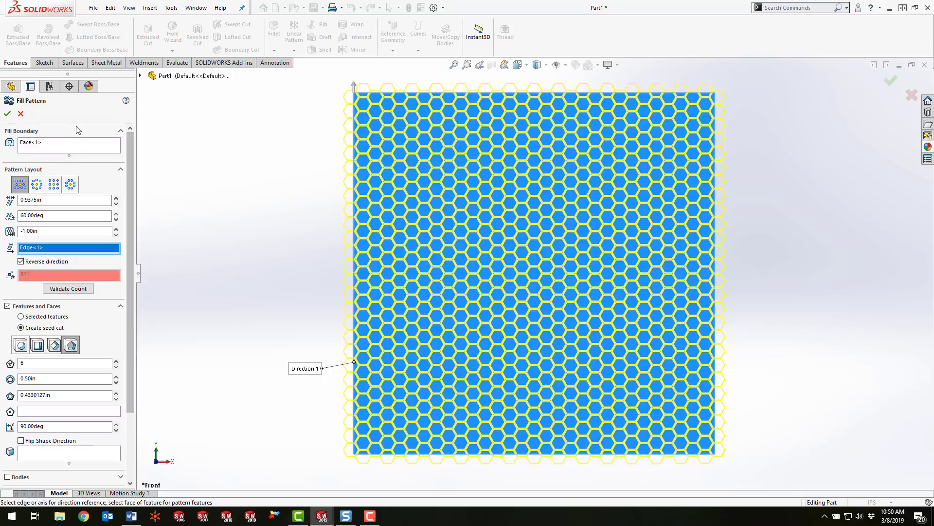
left_click(8, 114)
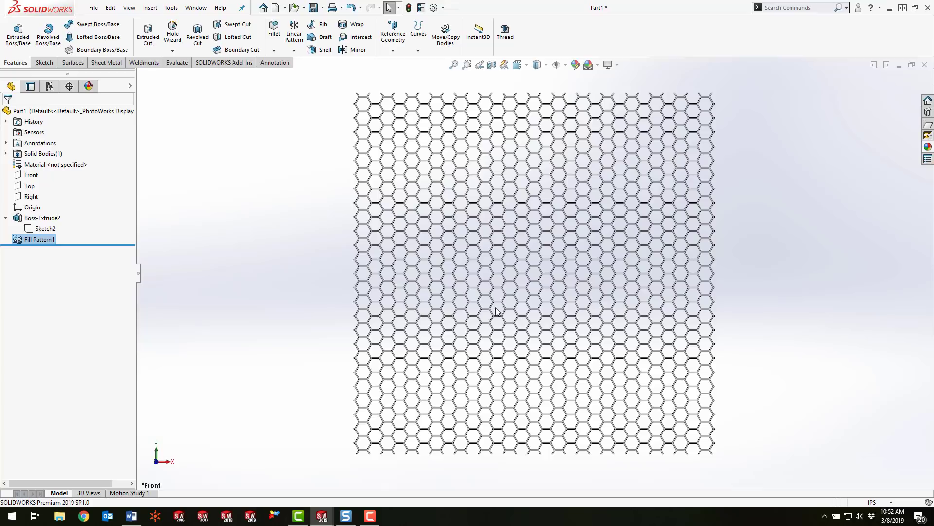
Set the square plate's side length in the base extrusion's sketch to 12 in and rebuild the part
left_click(42, 218)
double_click(42, 218)
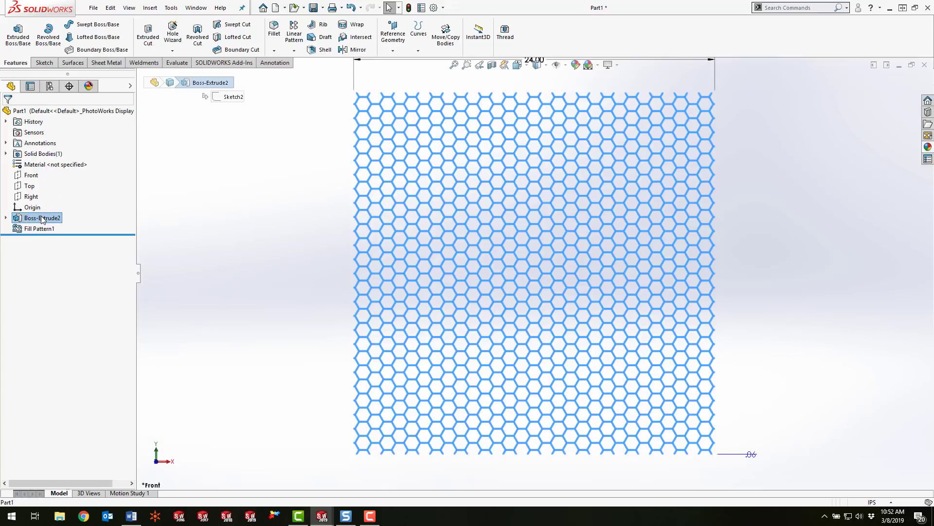
scroll(491, 152, "up", 1)
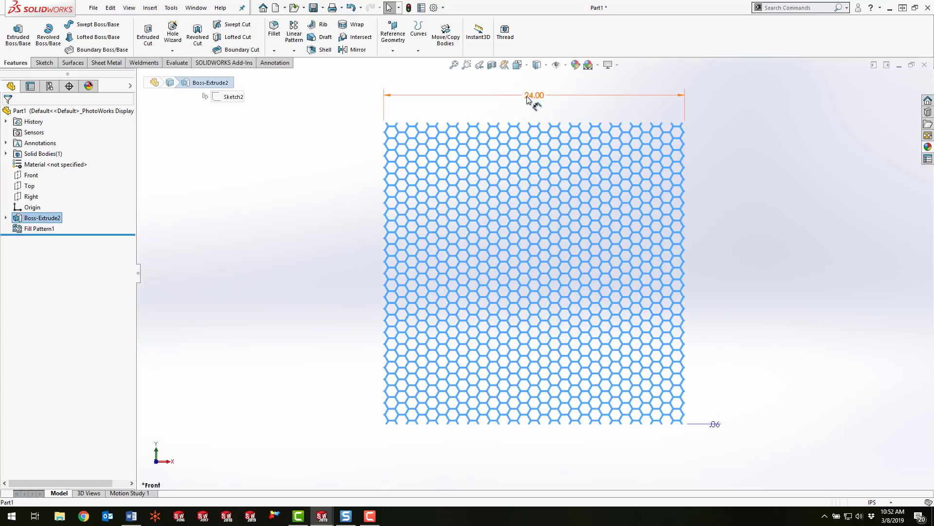
double_click(531, 99)
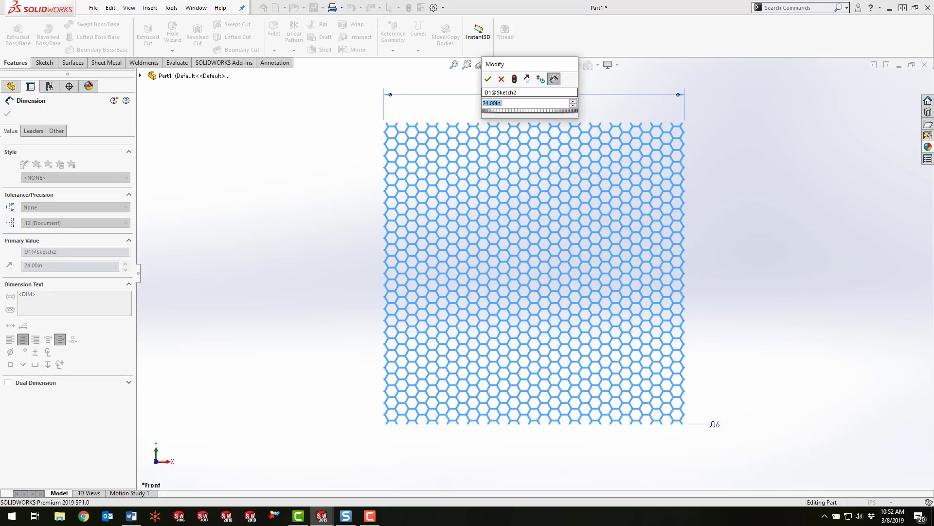
type("12")
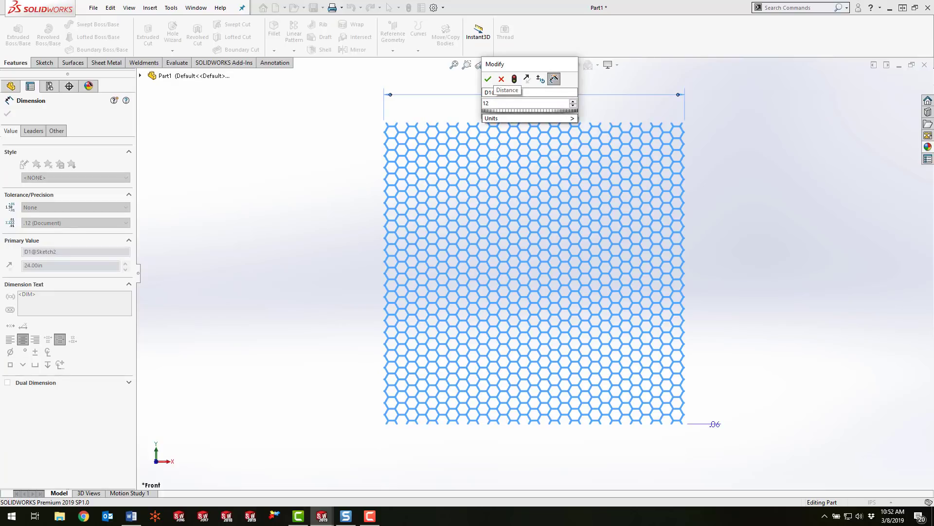
key("Return")
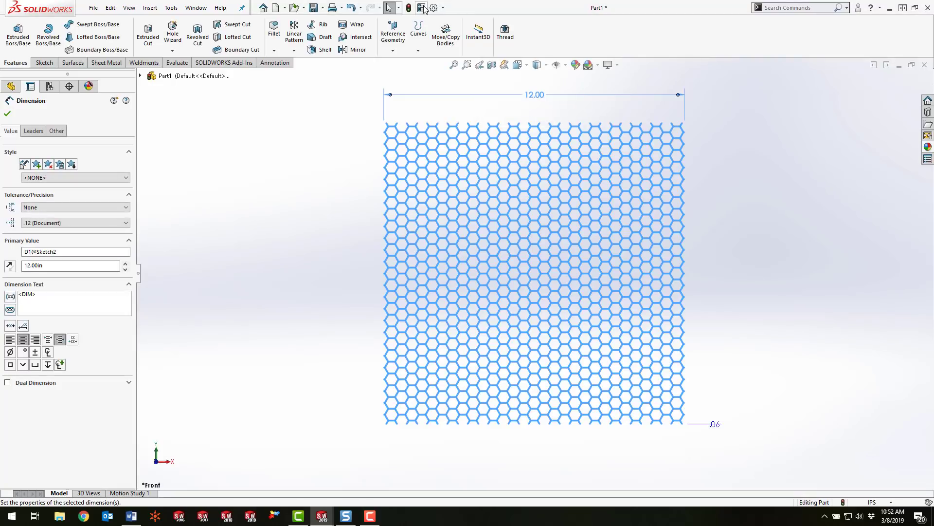
left_click(409, 7)
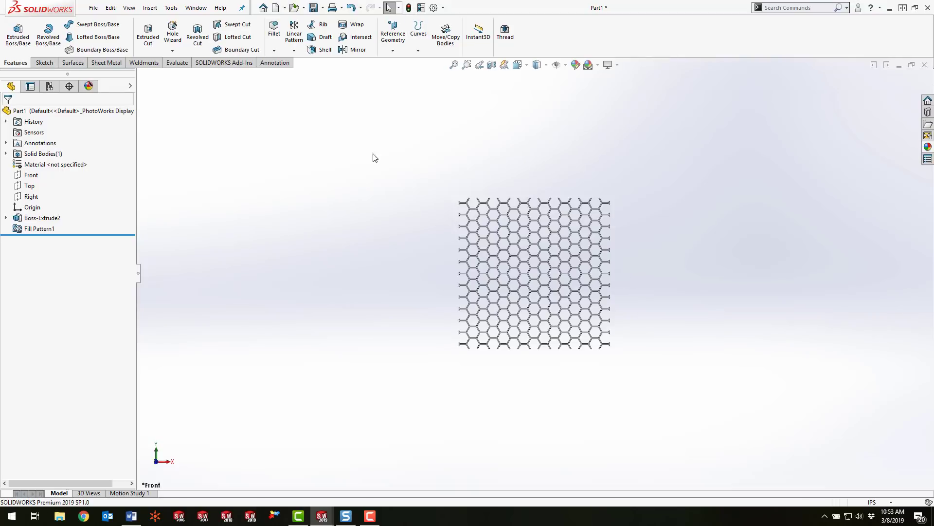
Set the plate's side length to 36 in and rebuild the honeycomb part
left_click(40, 218)
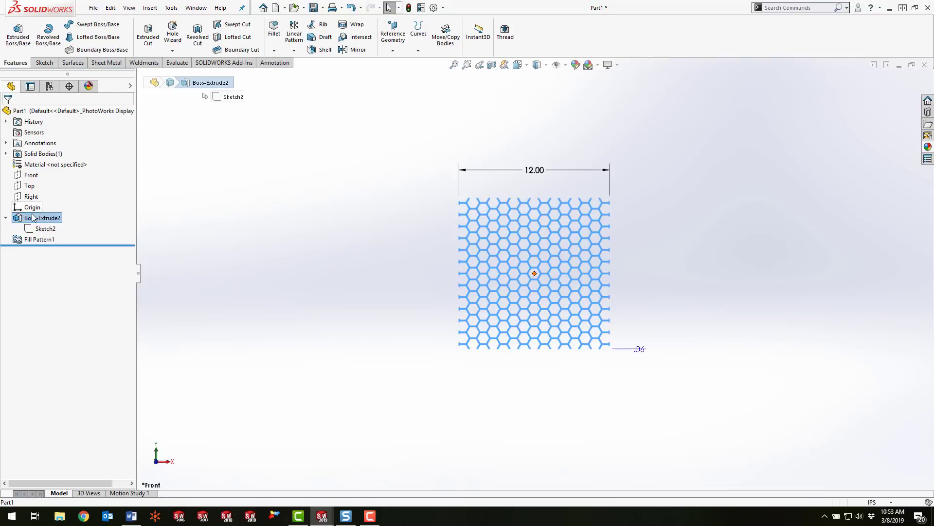
double_click(535, 170)
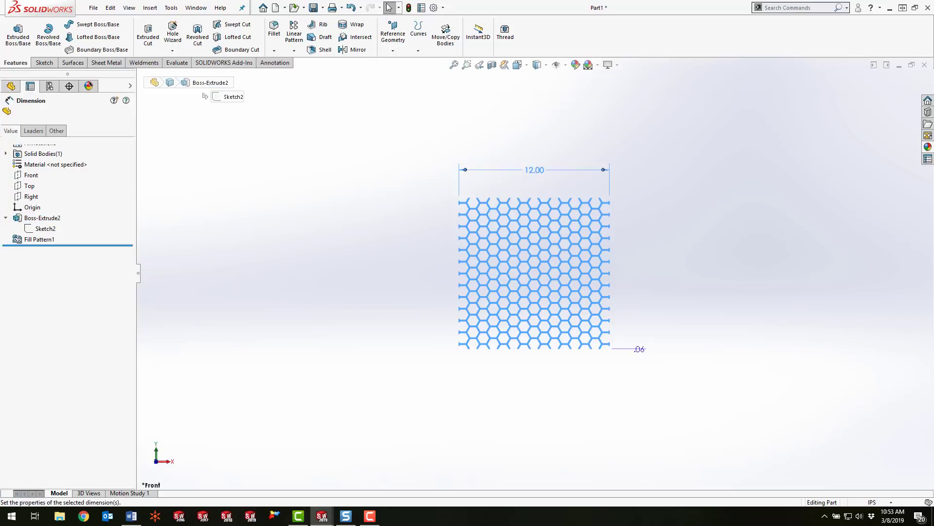
type("36")
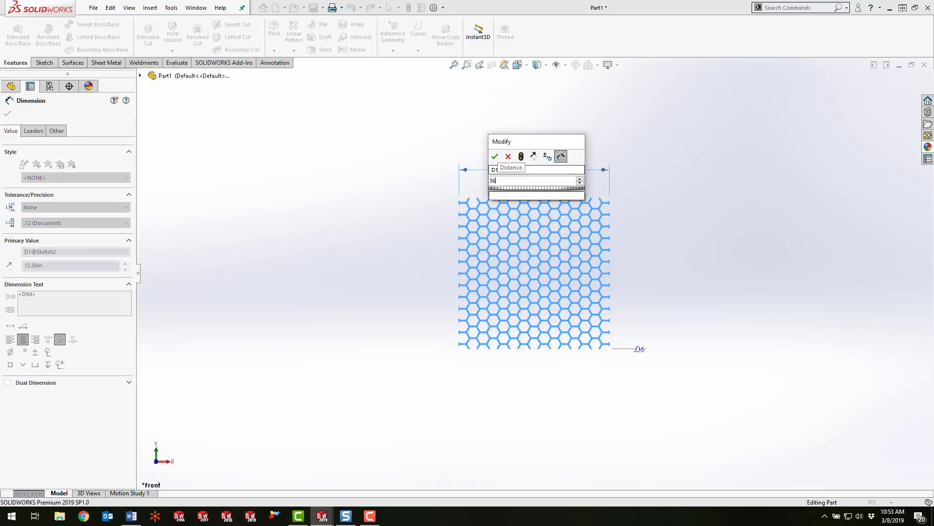
key("Return")
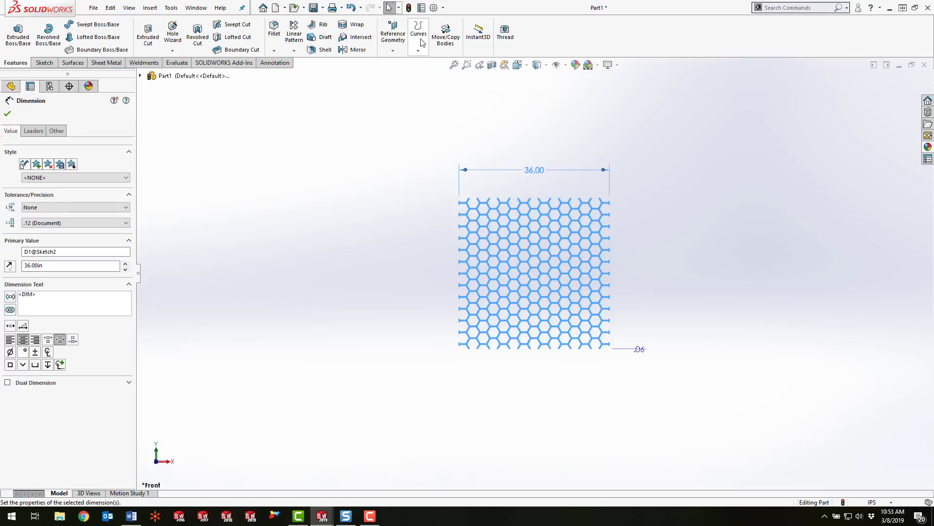
left_click(409, 8)
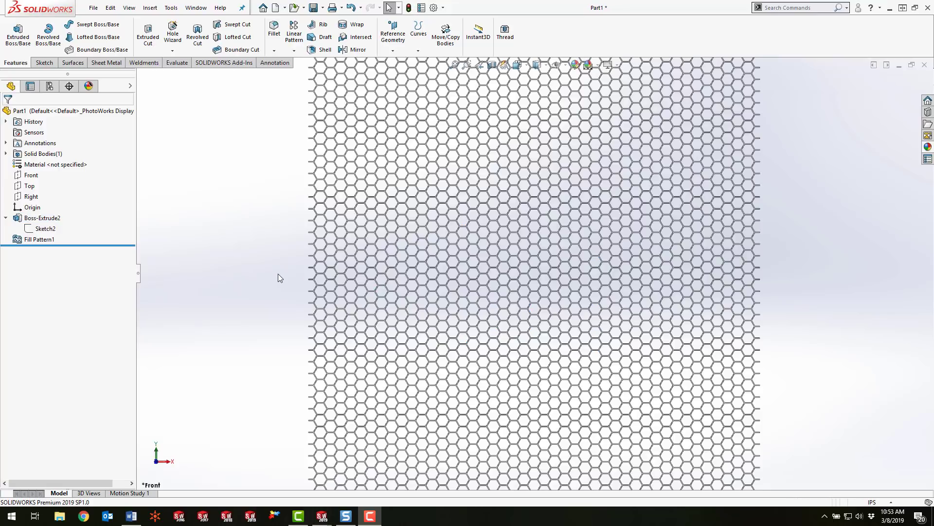
key("f")
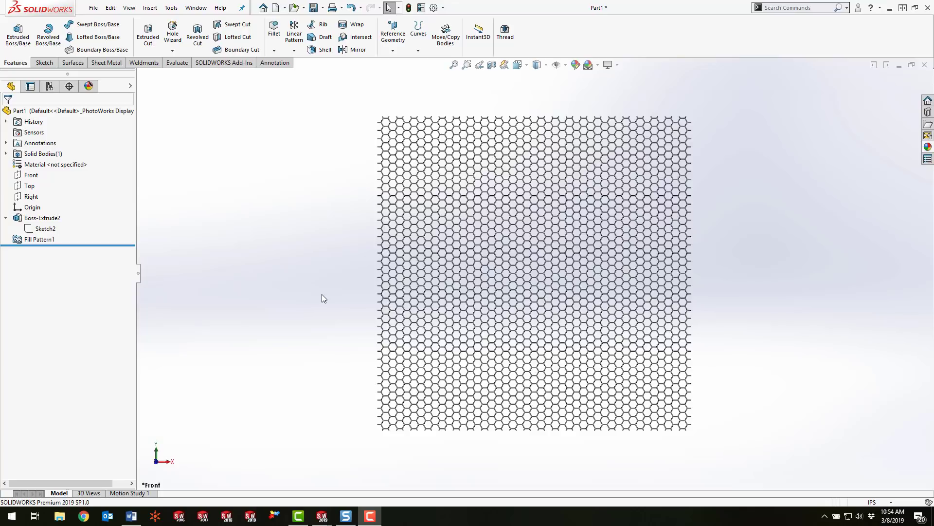
Set the plate's side length to 24 in and rebuild the part
left_click(42, 218)
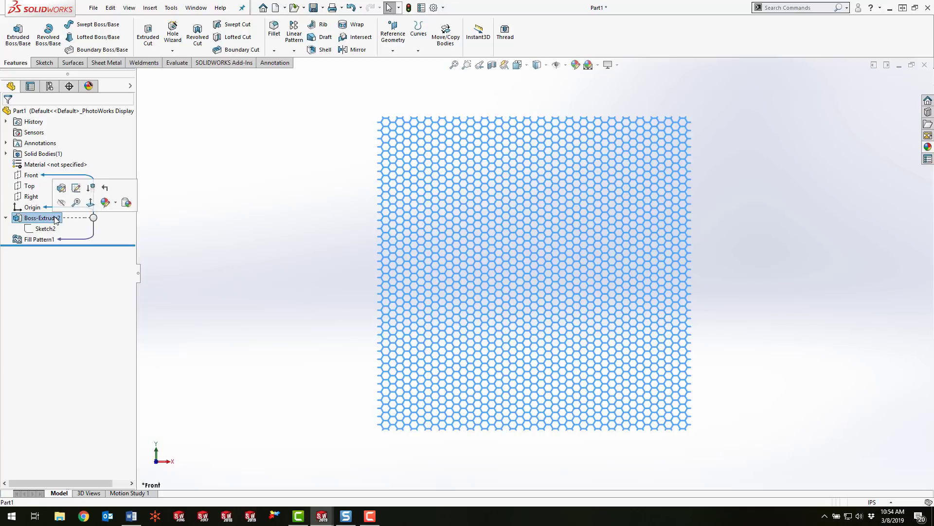
key("F2")
left_click(18, 218)
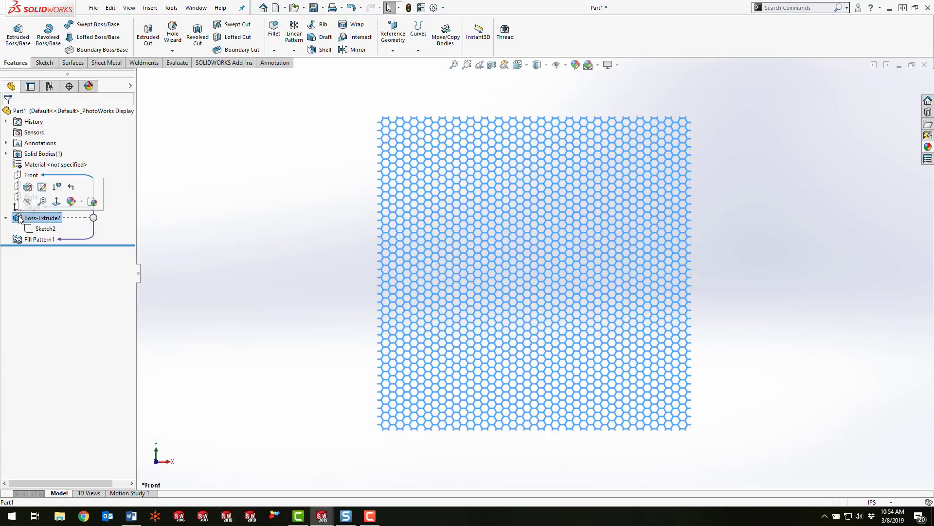
double_click(20, 218)
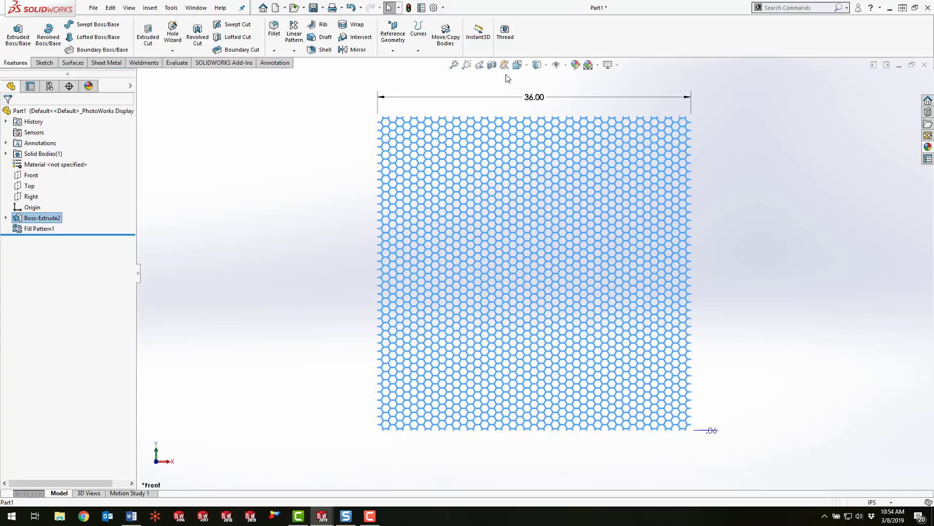
double_click(533, 98)
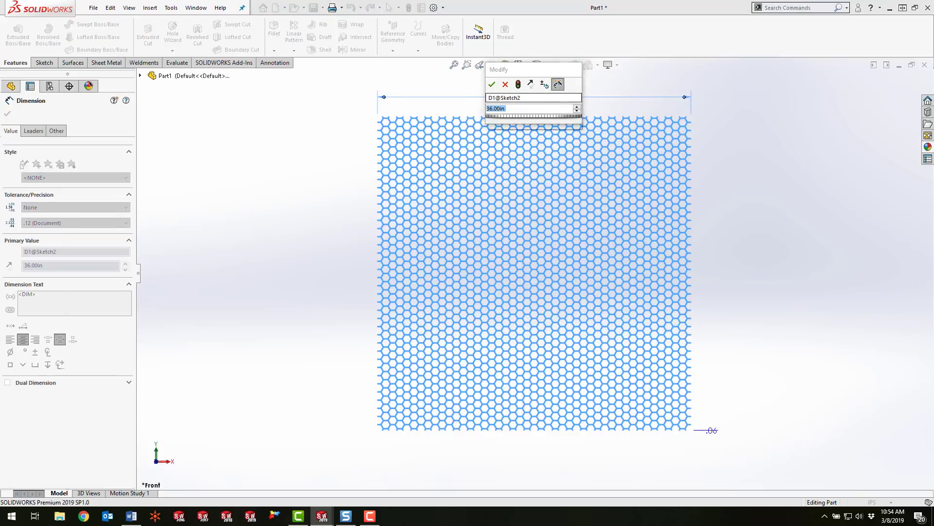
type("24")
key("Return")
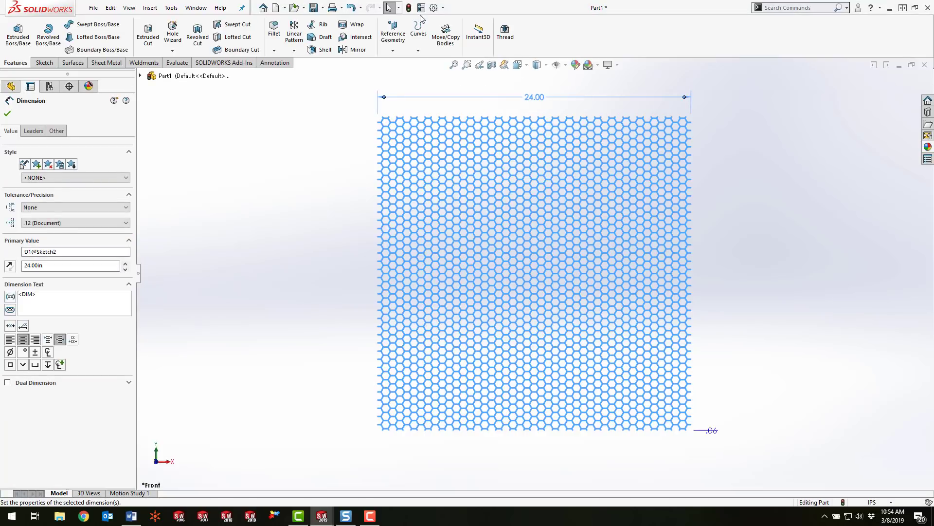
key("Escape")
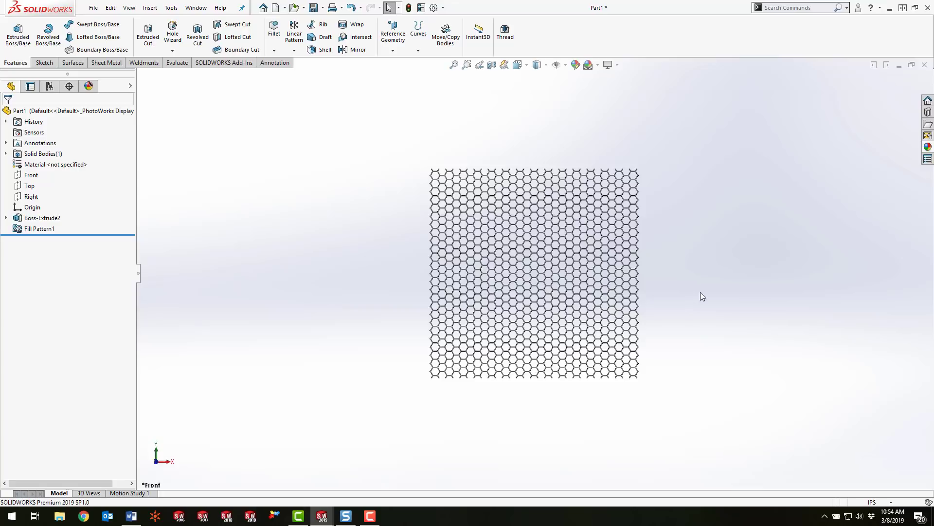
Roll the honeycomb plate into a tube with a Flex bending feature at an angle of 360 degrees
left_click(156, 10)
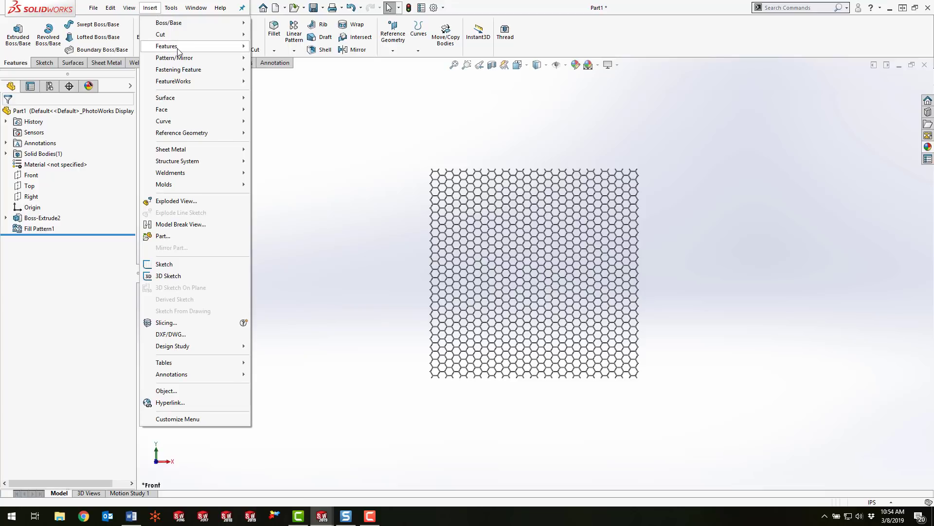
mouse_move(177, 49)
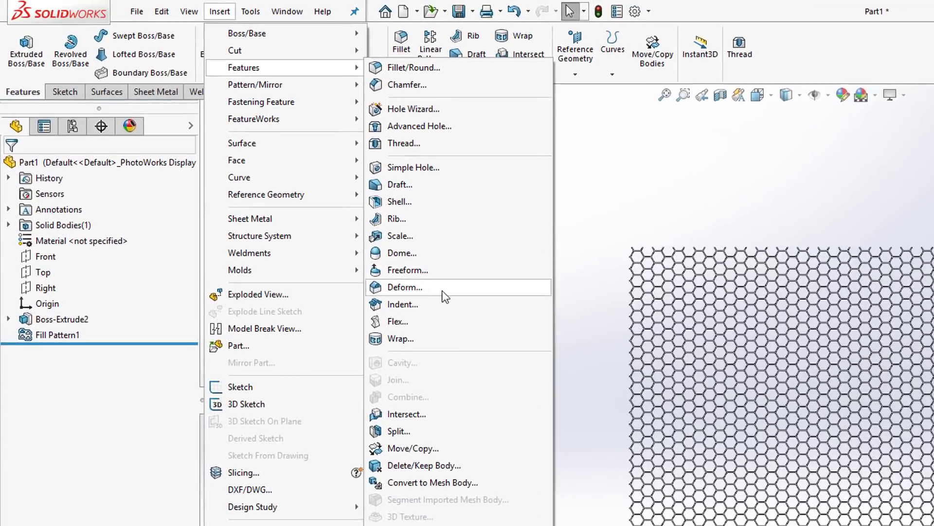
left_click(414, 320)
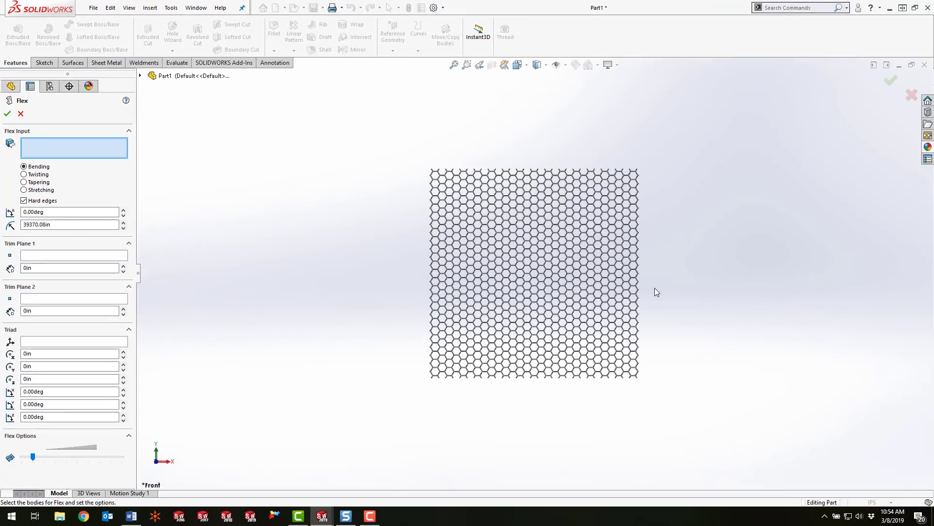
scroll(662, 291, "down", 3)
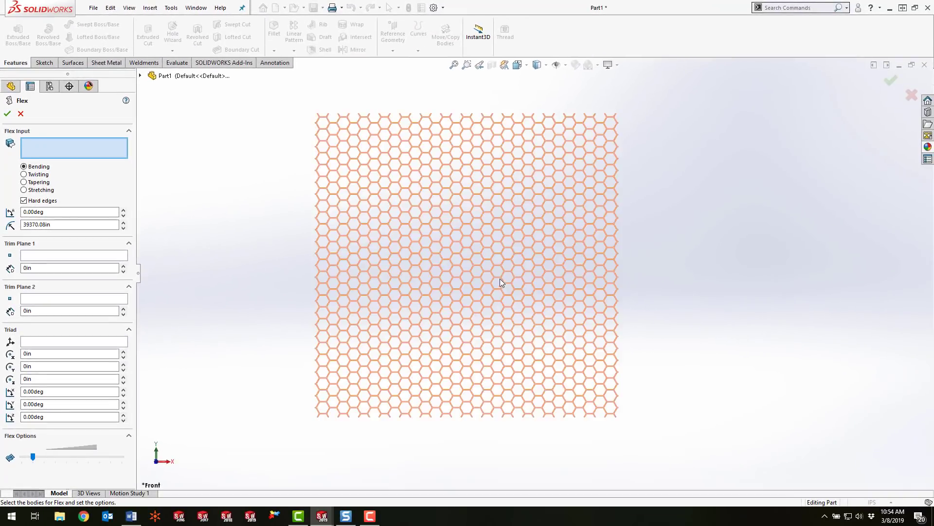
left_click(456, 254)
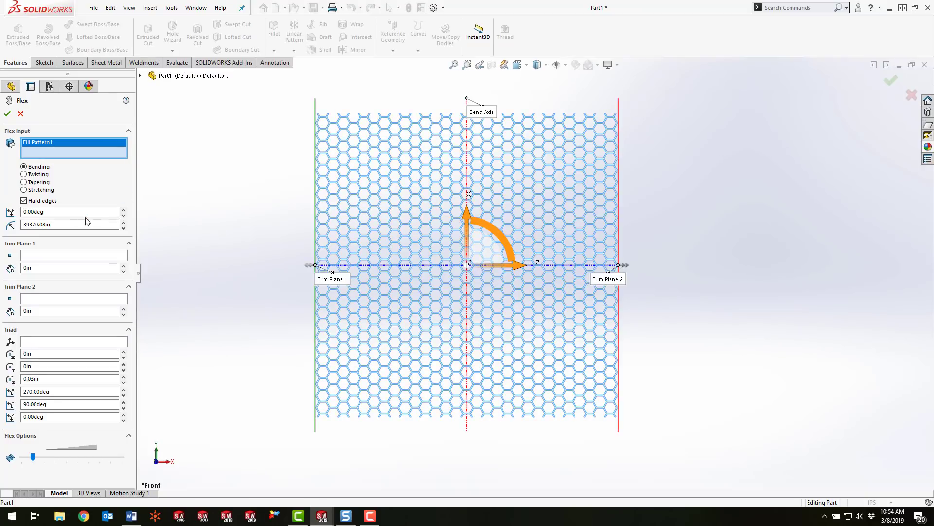
left_click(63, 212)
left_click_drag(63, 212, 5, 213)
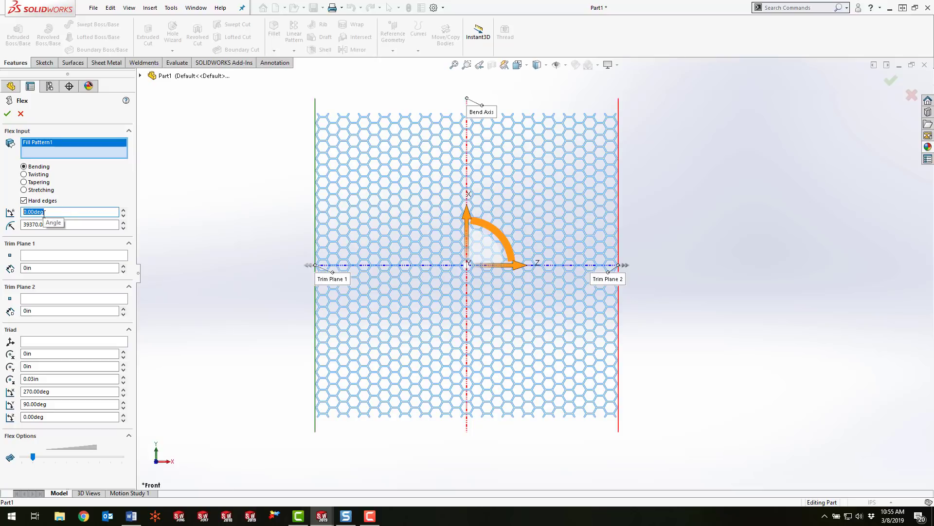
type("360")
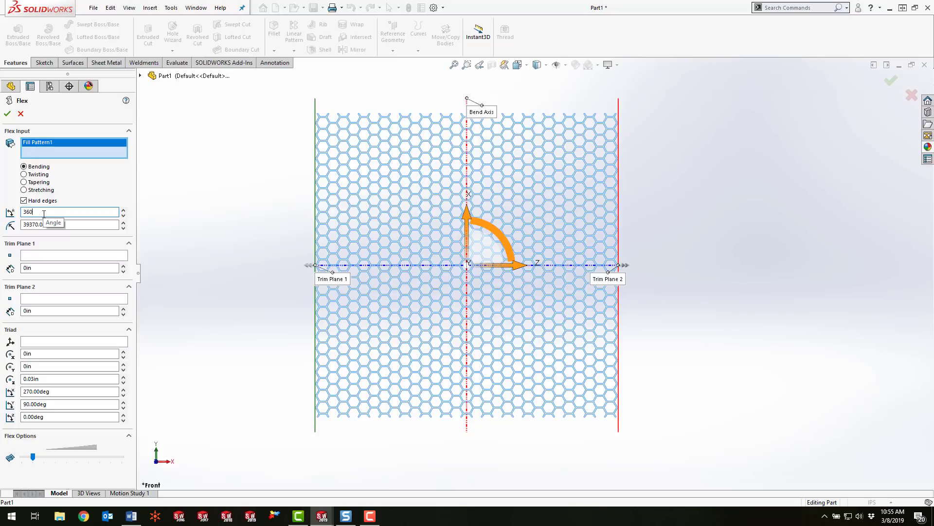
left_click(8, 115)
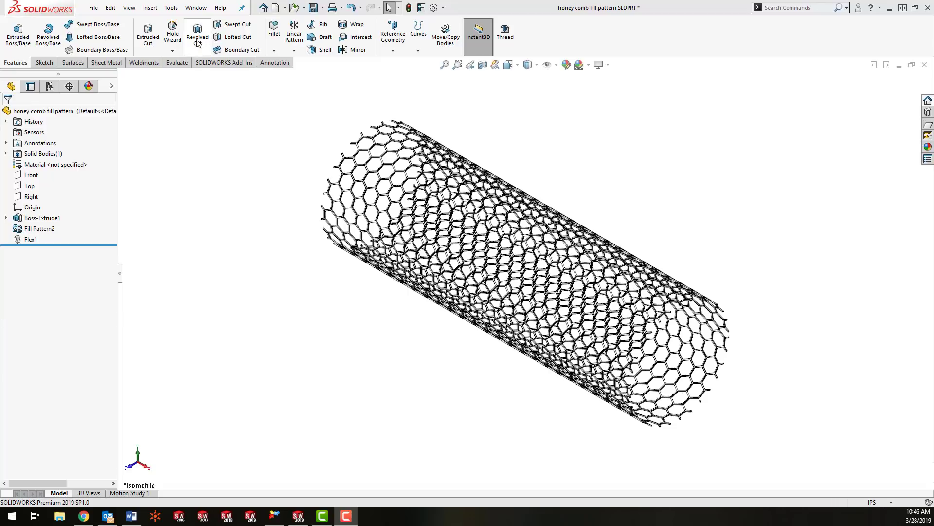
Enable the Freeze bar in the General system options
left_click(171, 7)
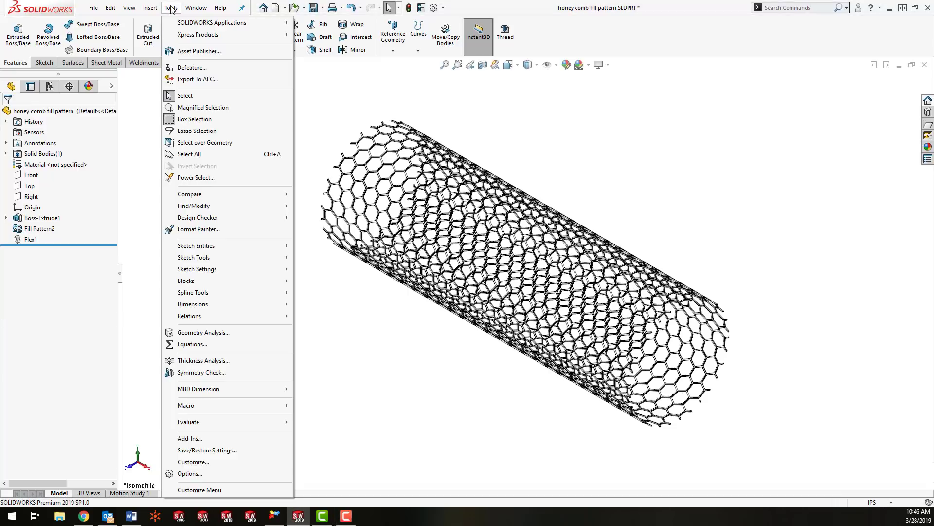
left_click(183, 472)
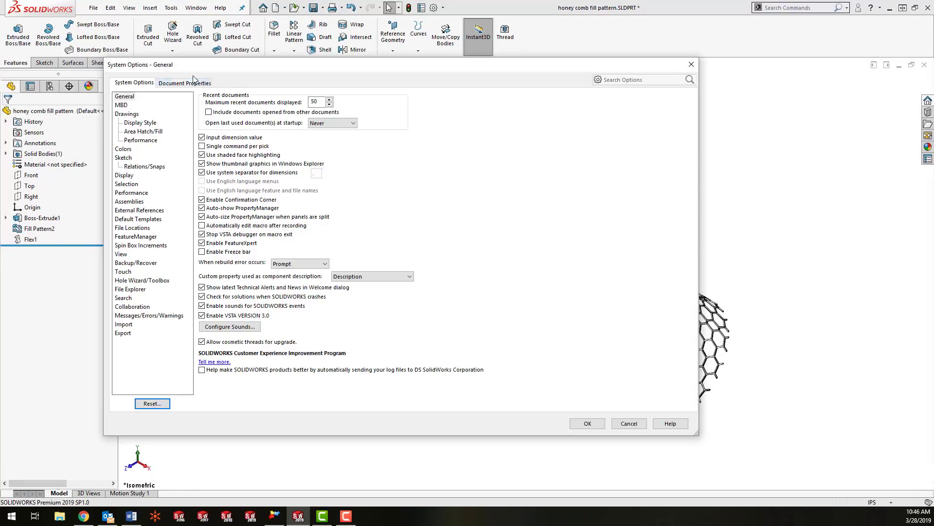
left_click(129, 100)
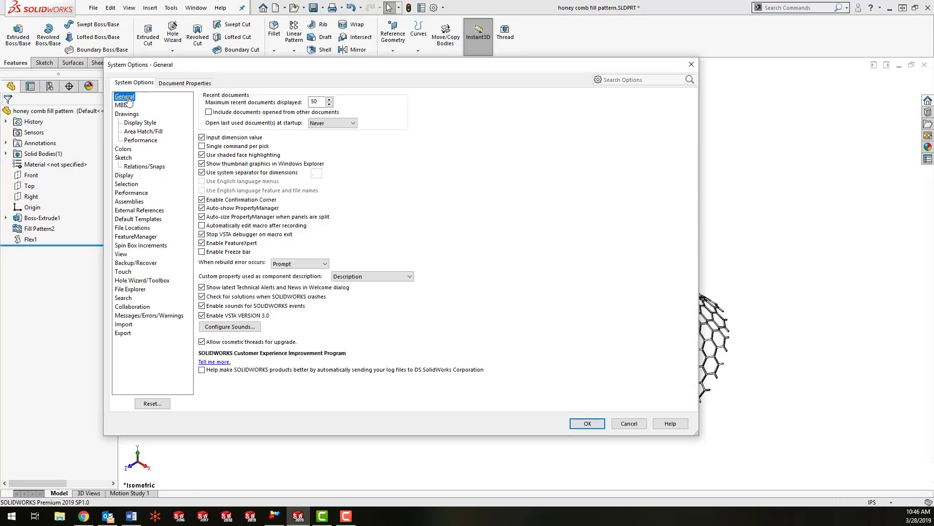
left_click(202, 252)
left_click(587, 423)
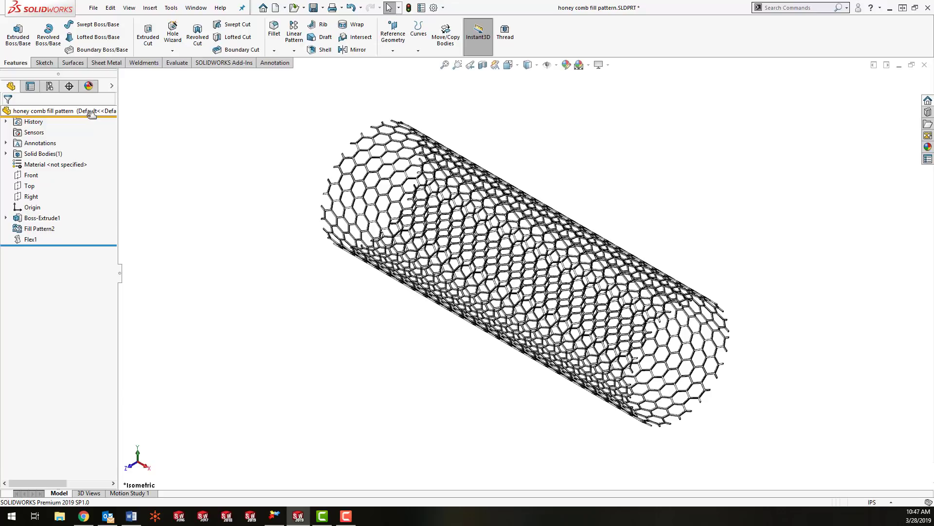
Freeze all features through Flex1, and move the freeze bar back up to just below Fill Pattern2
left_click_drag(92, 116, 61, 241)
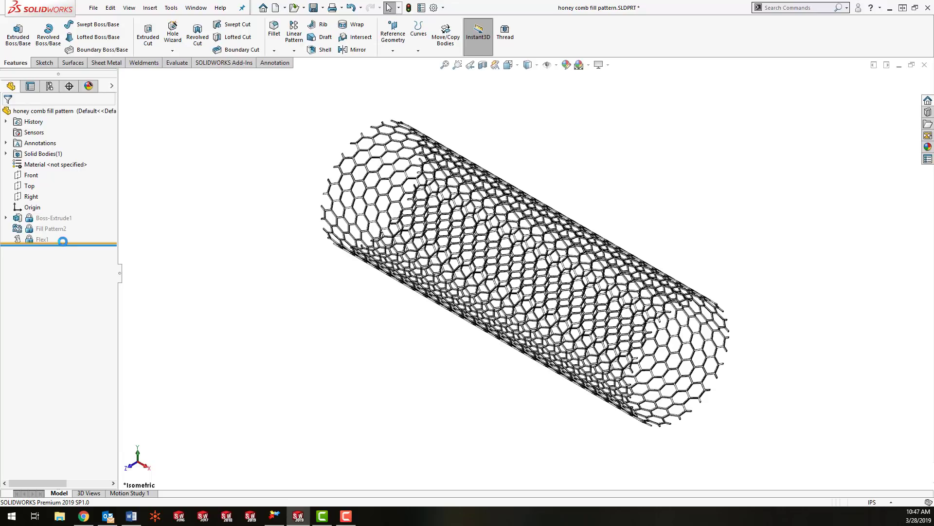
left_click_drag(62, 241, 66, 234)
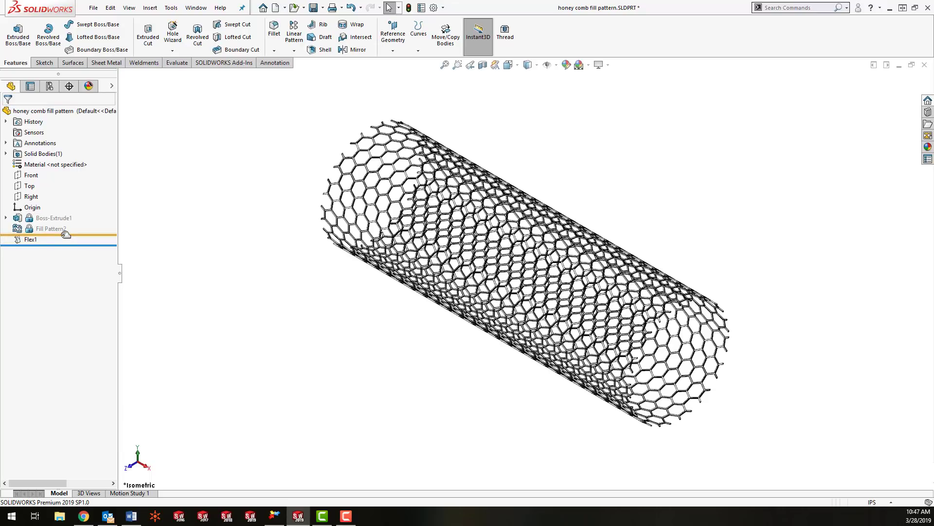